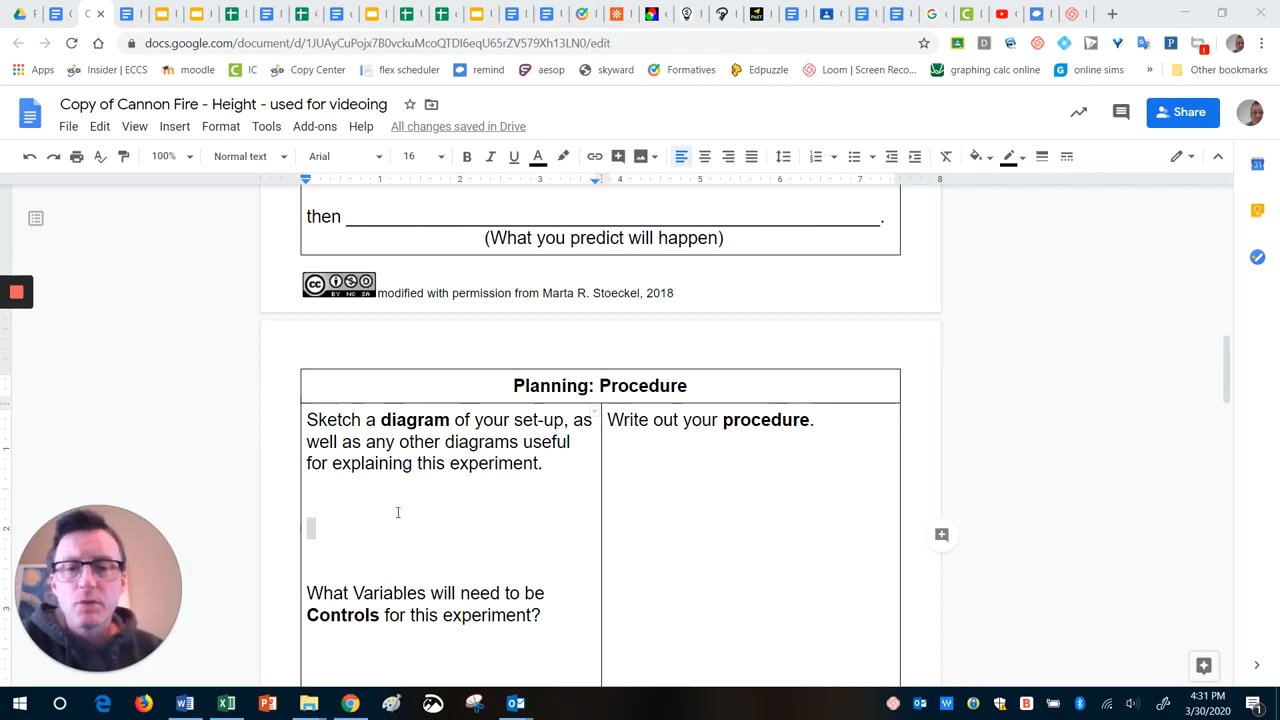
Start a new drawing in the blank space under the set-up diagram prompt in the Planning: Procedure section
scroll(397, 512, down, 2)
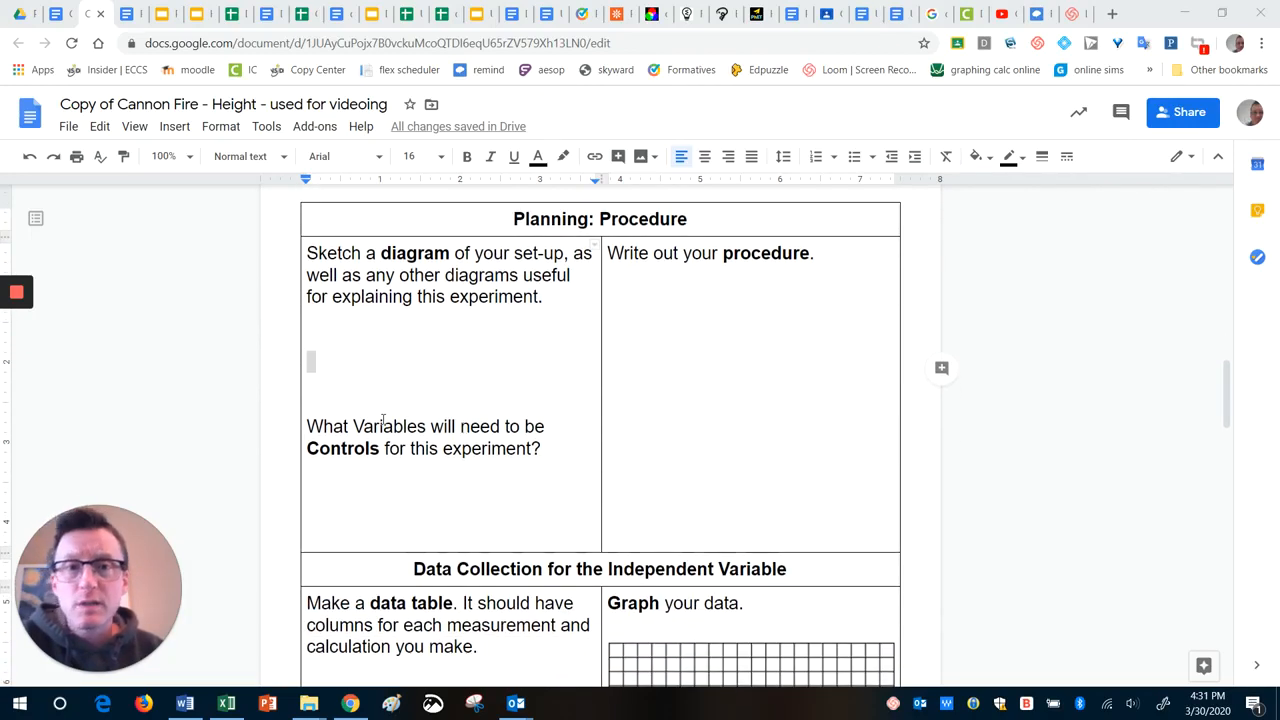
double_click(331, 348)
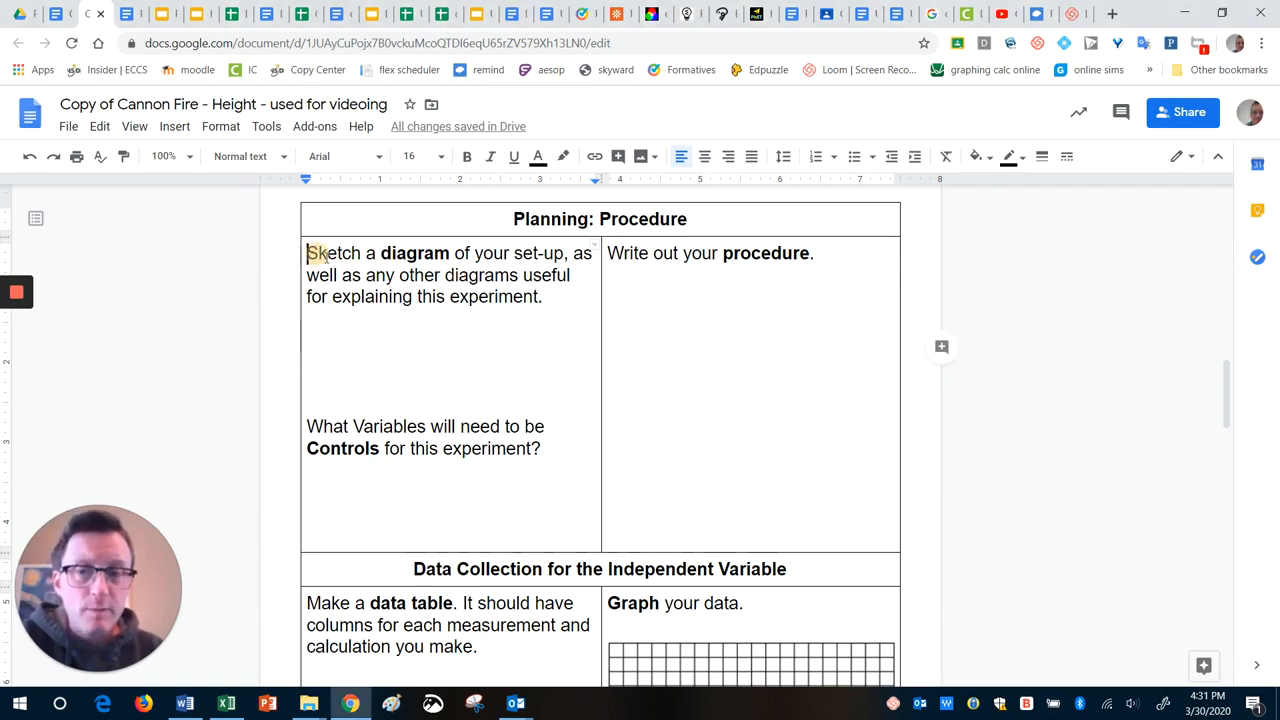
mouse_move(308, 252)
mouse_down()
mouse_move(466, 294)
mouse_move(549, 298)
mouse_up()
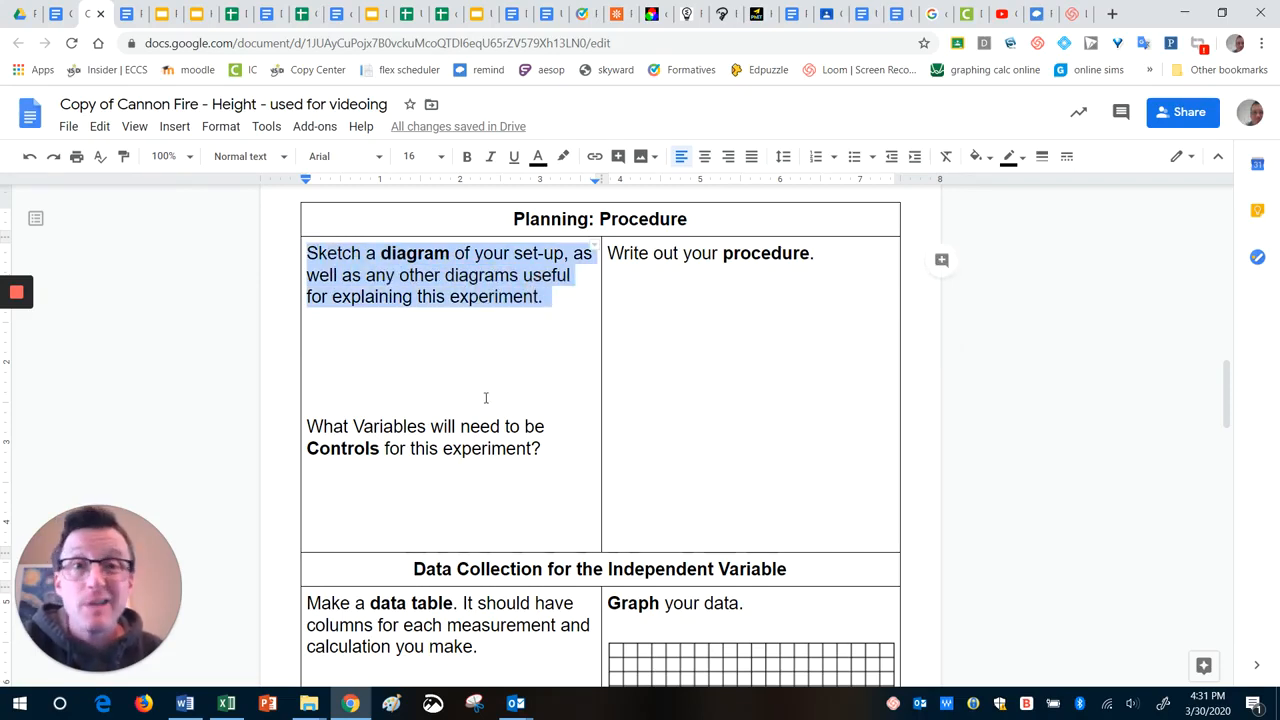
click(367, 353)
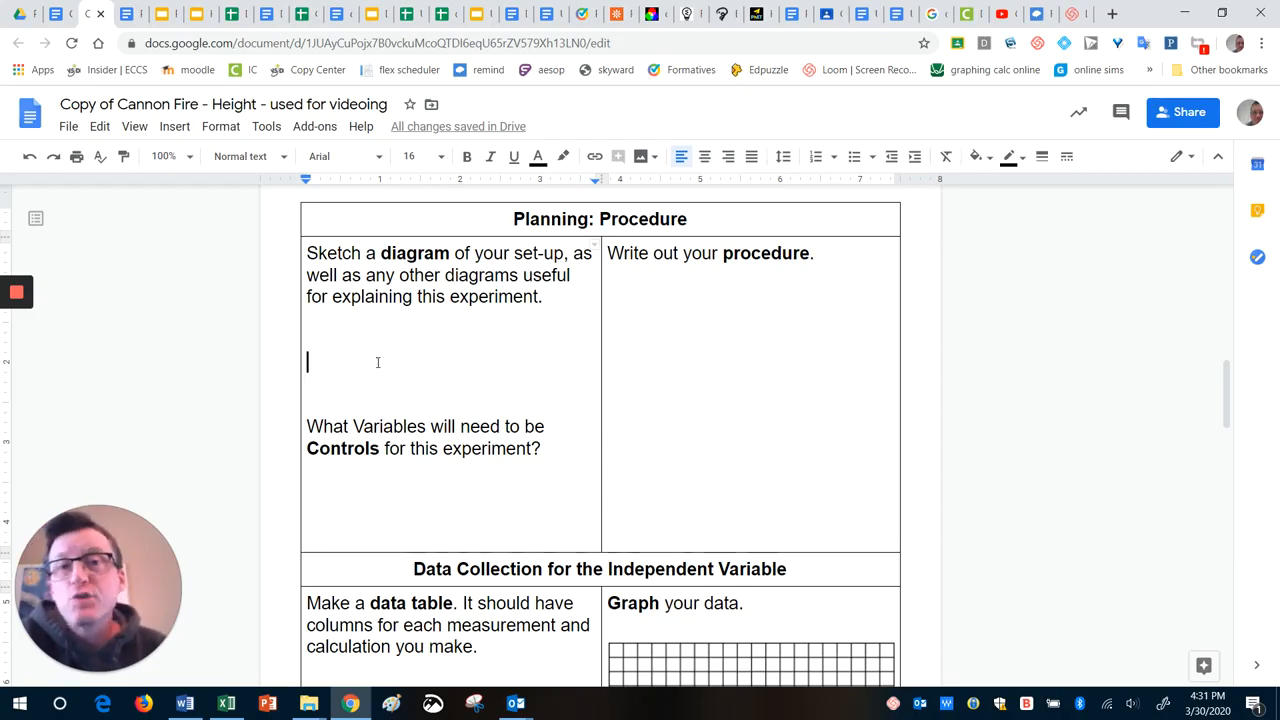
click(175, 130)
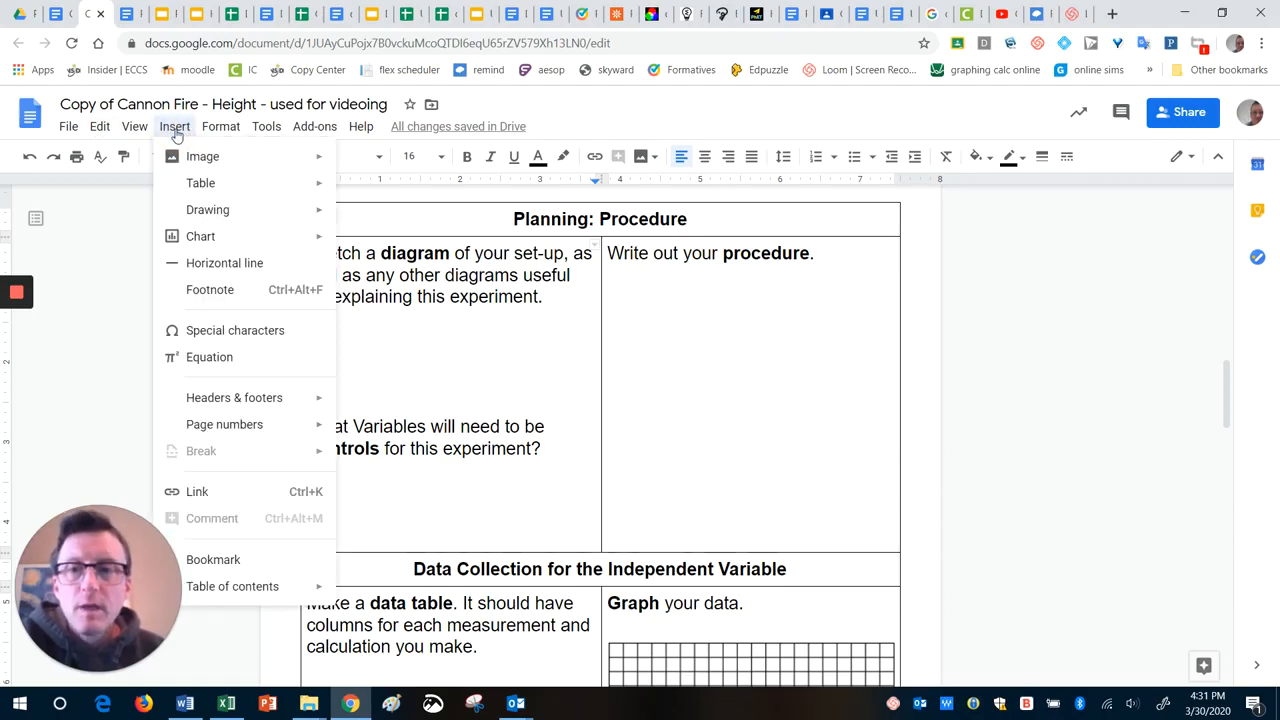
mouse_move(192, 219)
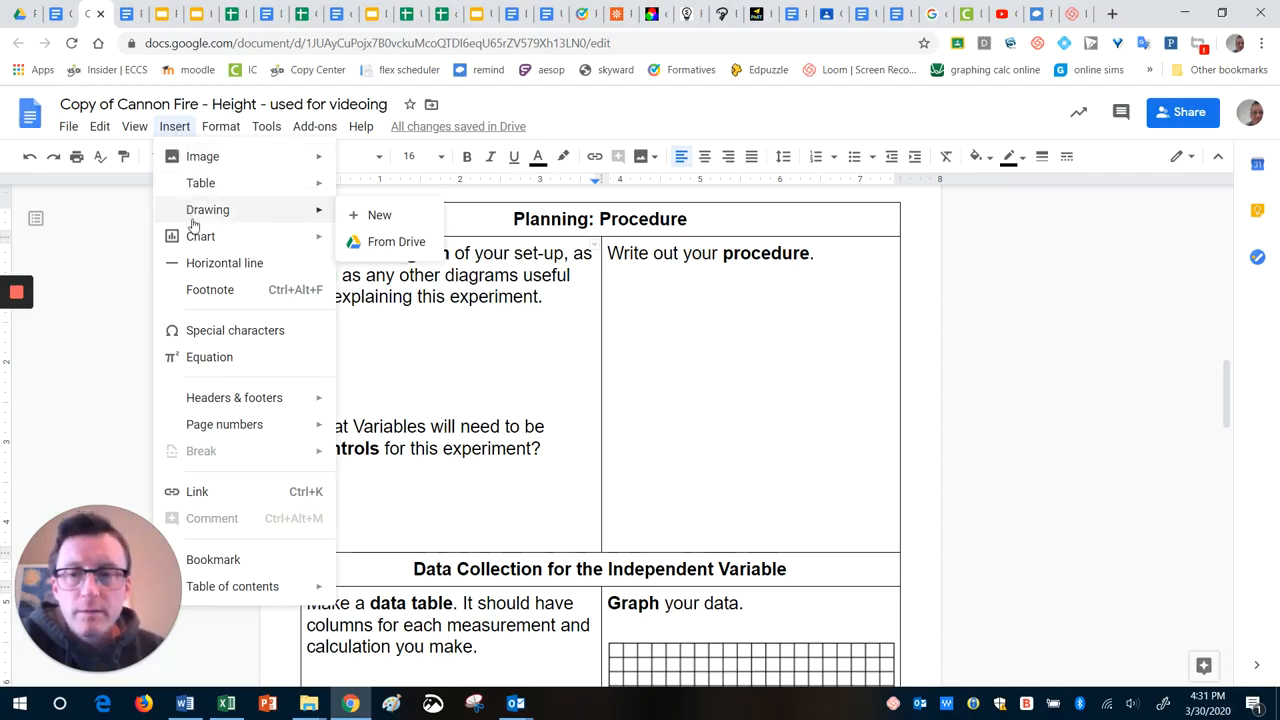
click(383, 216)
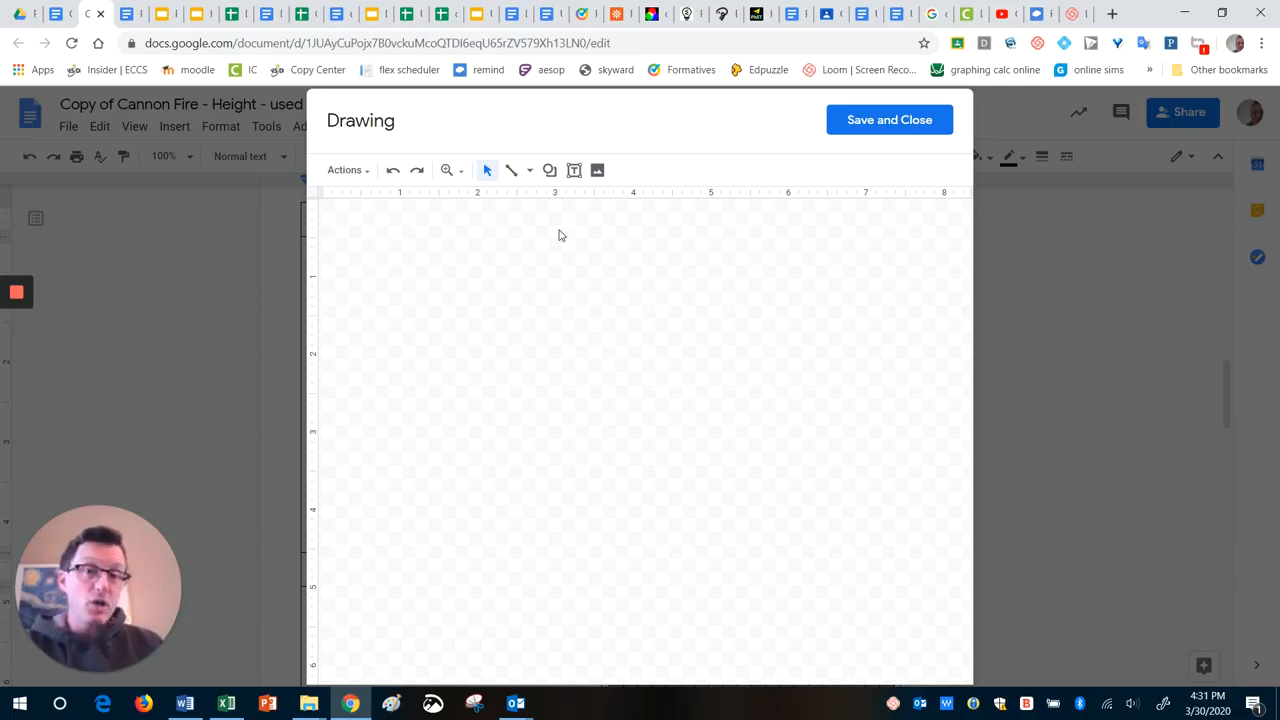
Draw a horizontal line about 6.7 inches long across the middle of the drawing and set its thickness to 12px
click(529, 176)
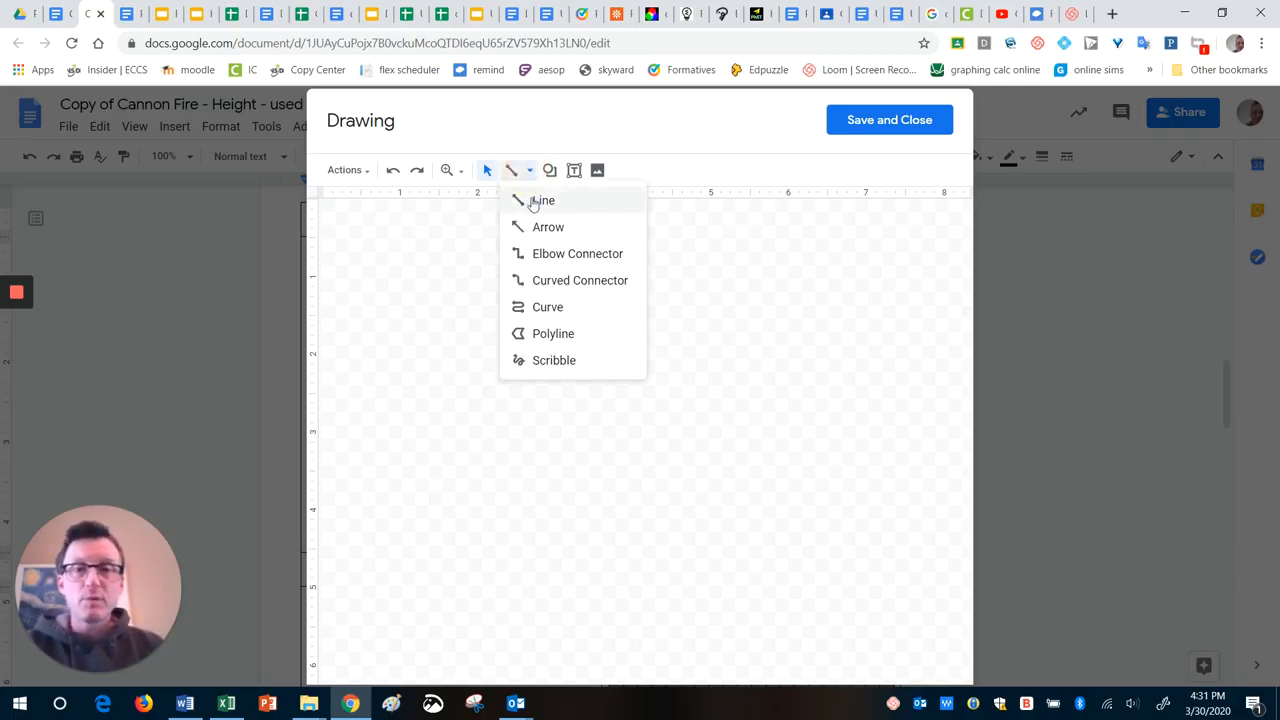
click(533, 200)
drag(357, 446, 876, 443)
click(653, 170)
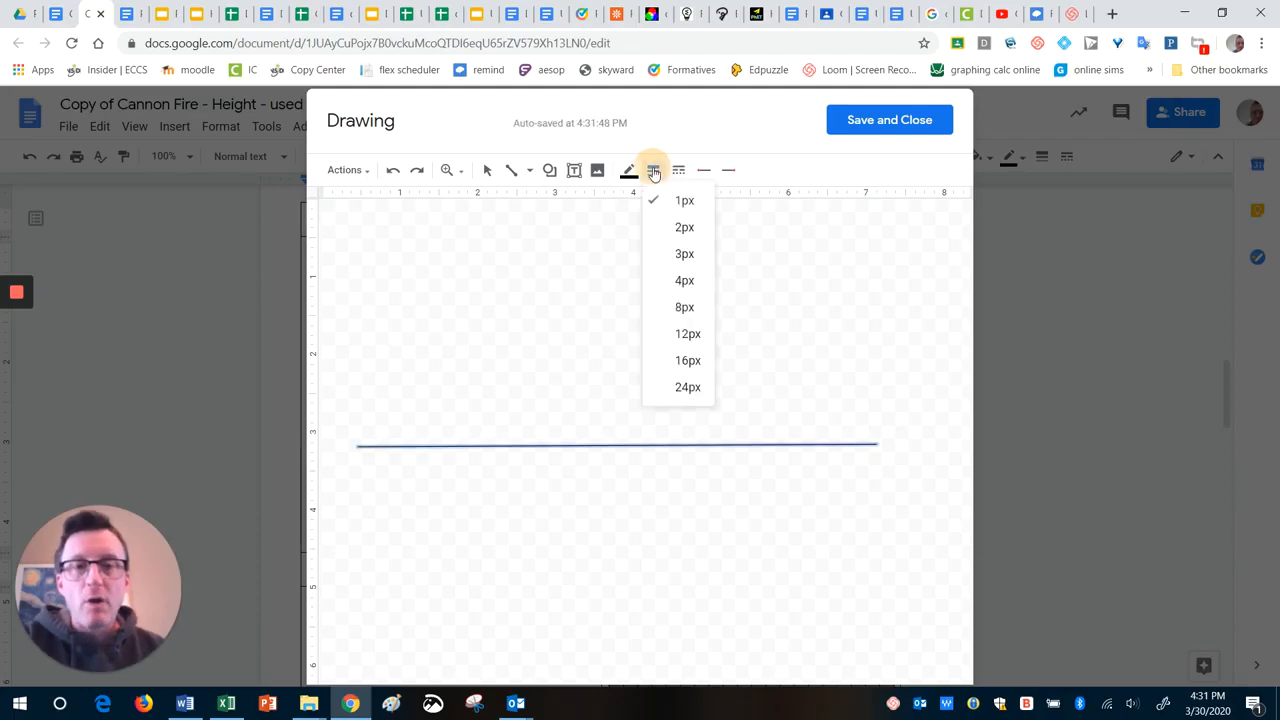
click(671, 326)
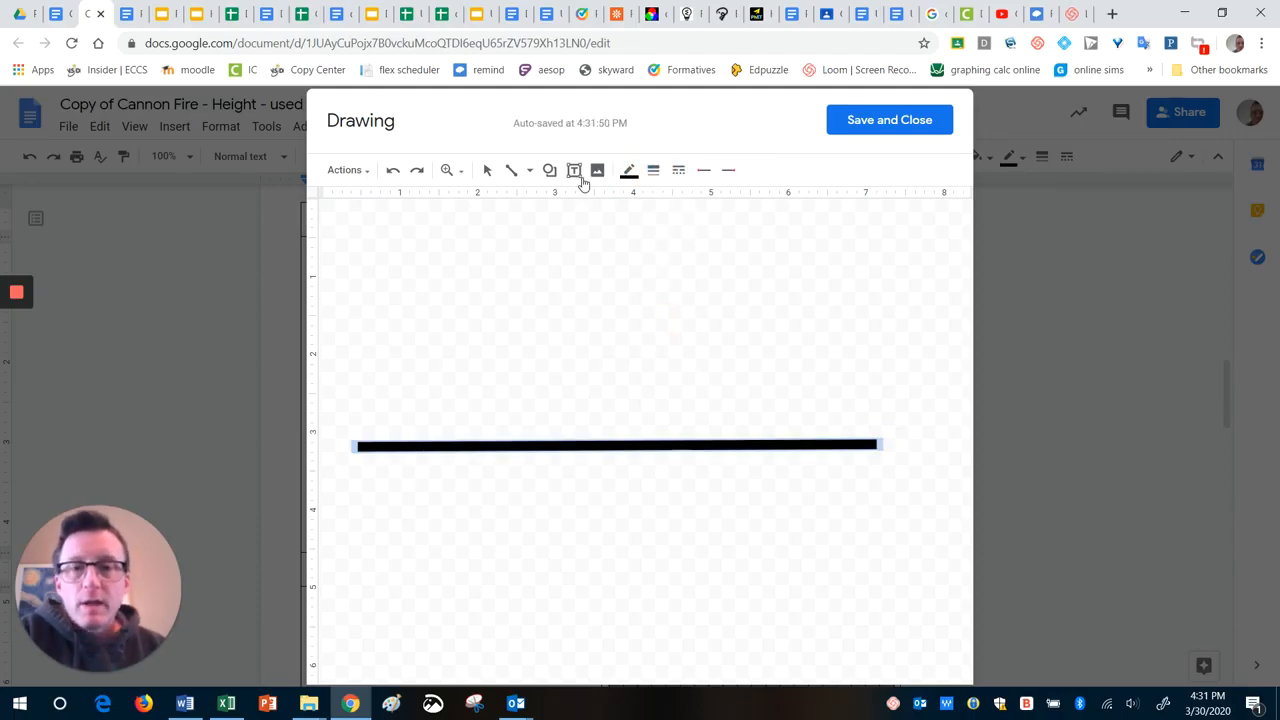
Draw a narrow rectangle about 2.4 by 0.3 inches, tilt it up to the right, and place it across the thick line's left part
click(511, 170)
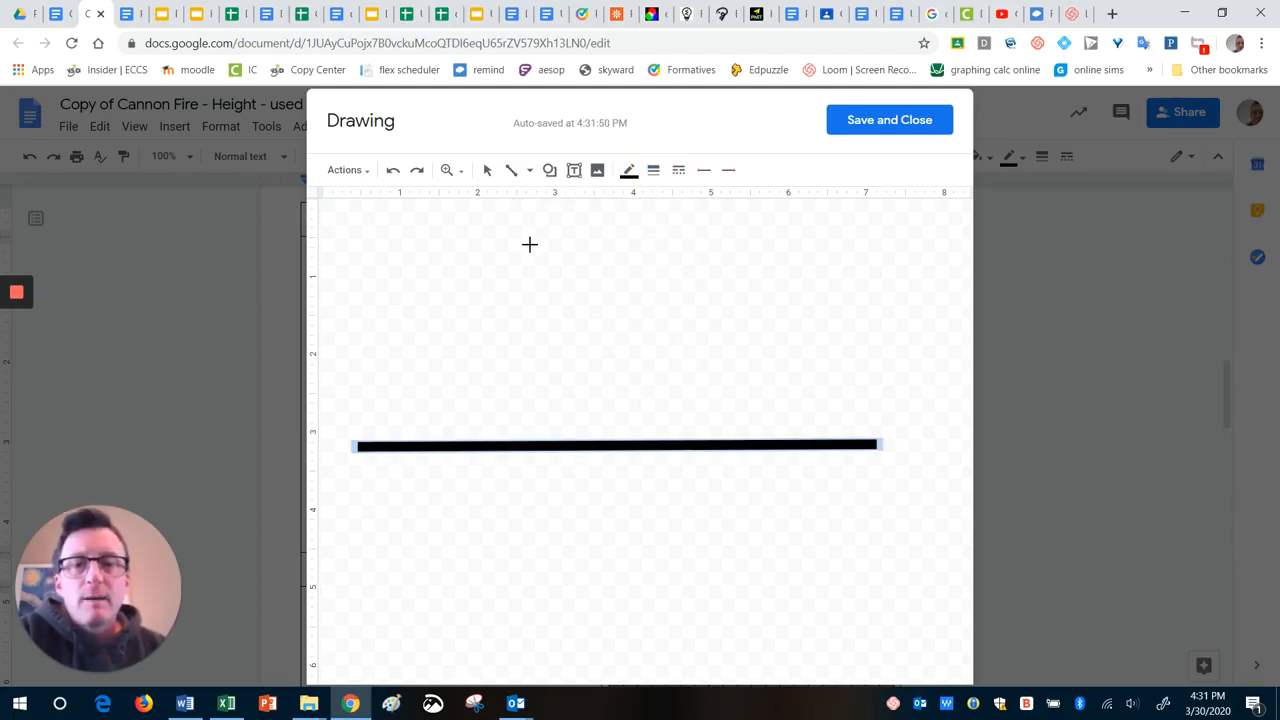
click(549, 172)
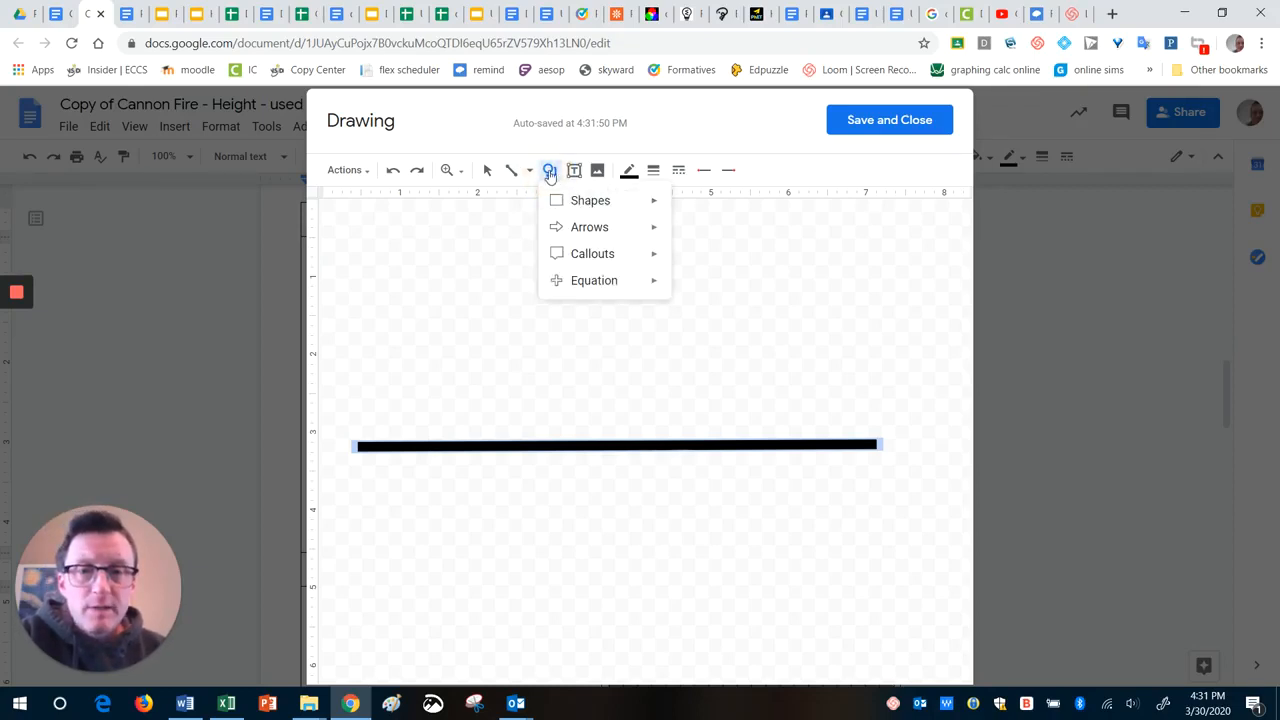
mouse_move(556, 202)
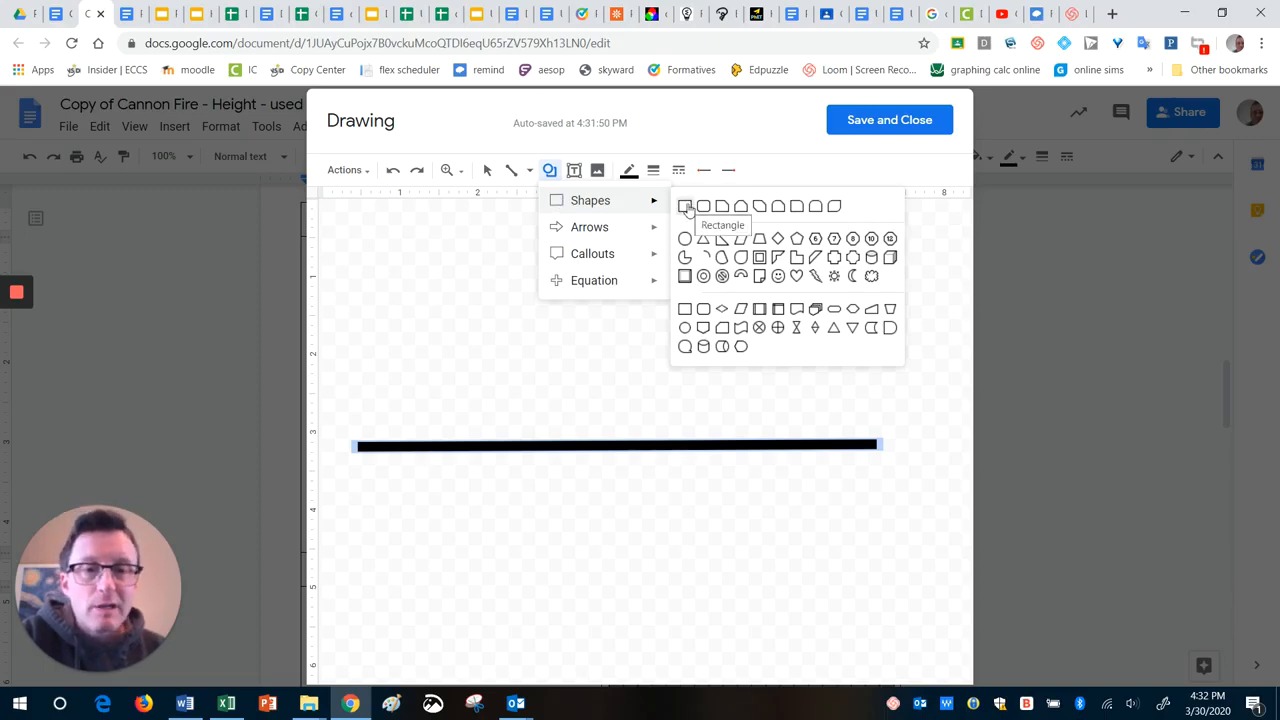
click(687, 208)
drag(479, 326, 662, 349)
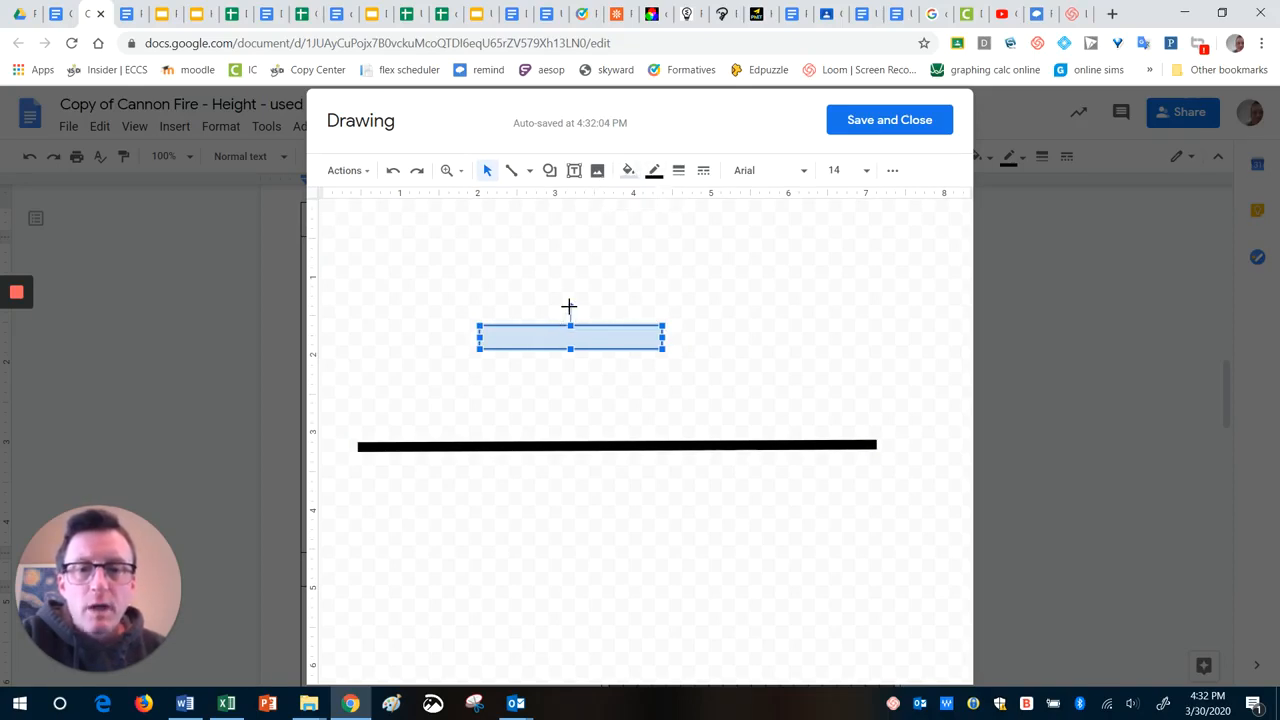
drag(569, 306, 542, 303)
drag(557, 349, 479, 438)
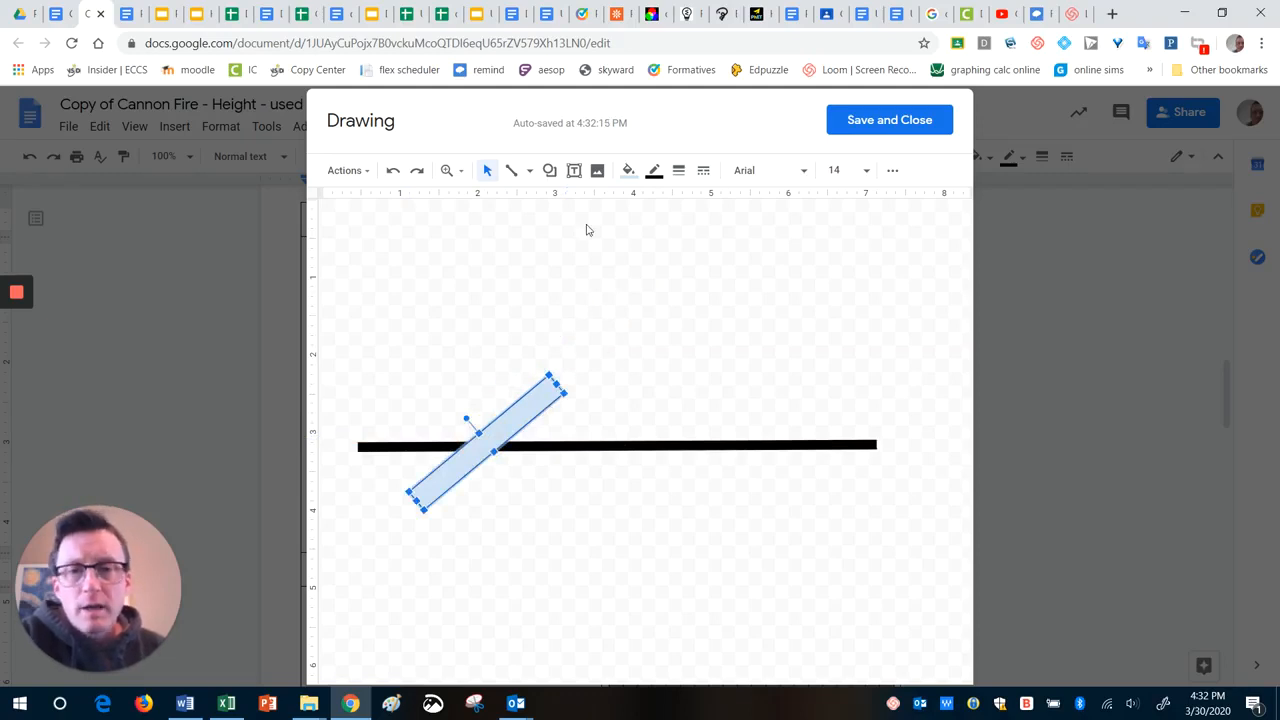
Add a smiley face shape about 0.5 inch wide just beyond the tilted rectangle's upper end
click(549, 171)
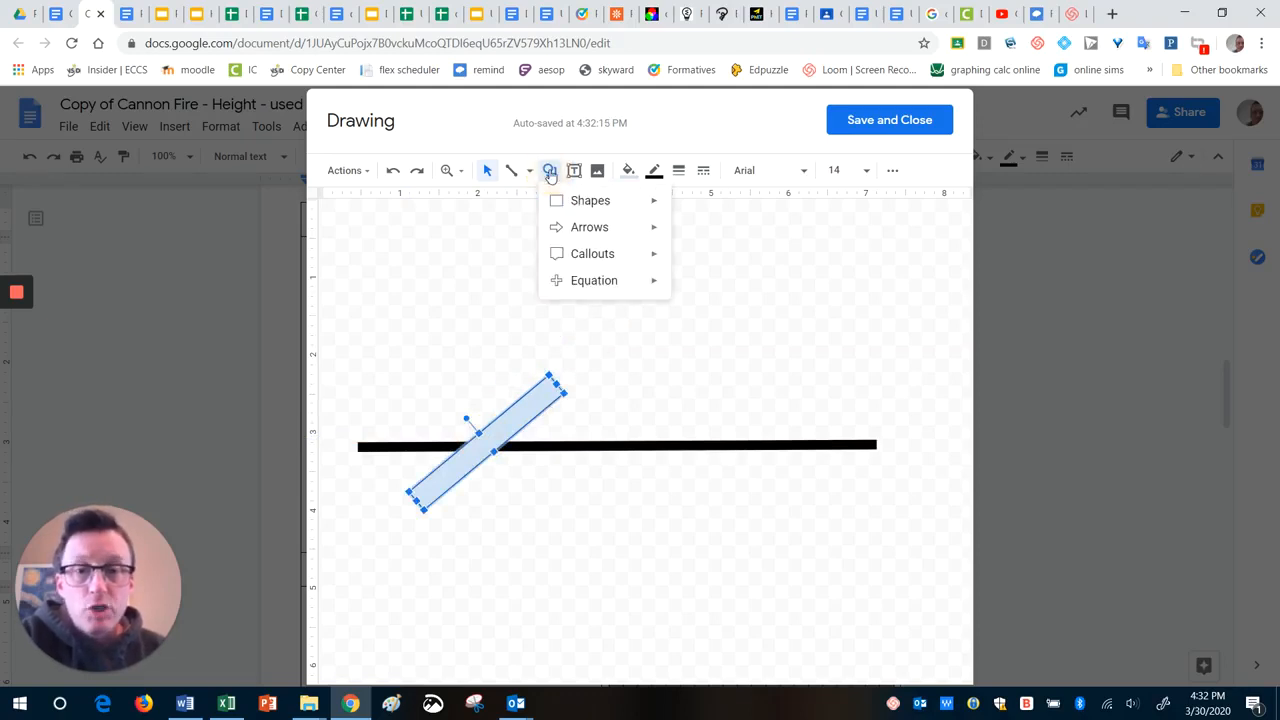
mouse_move(563, 200)
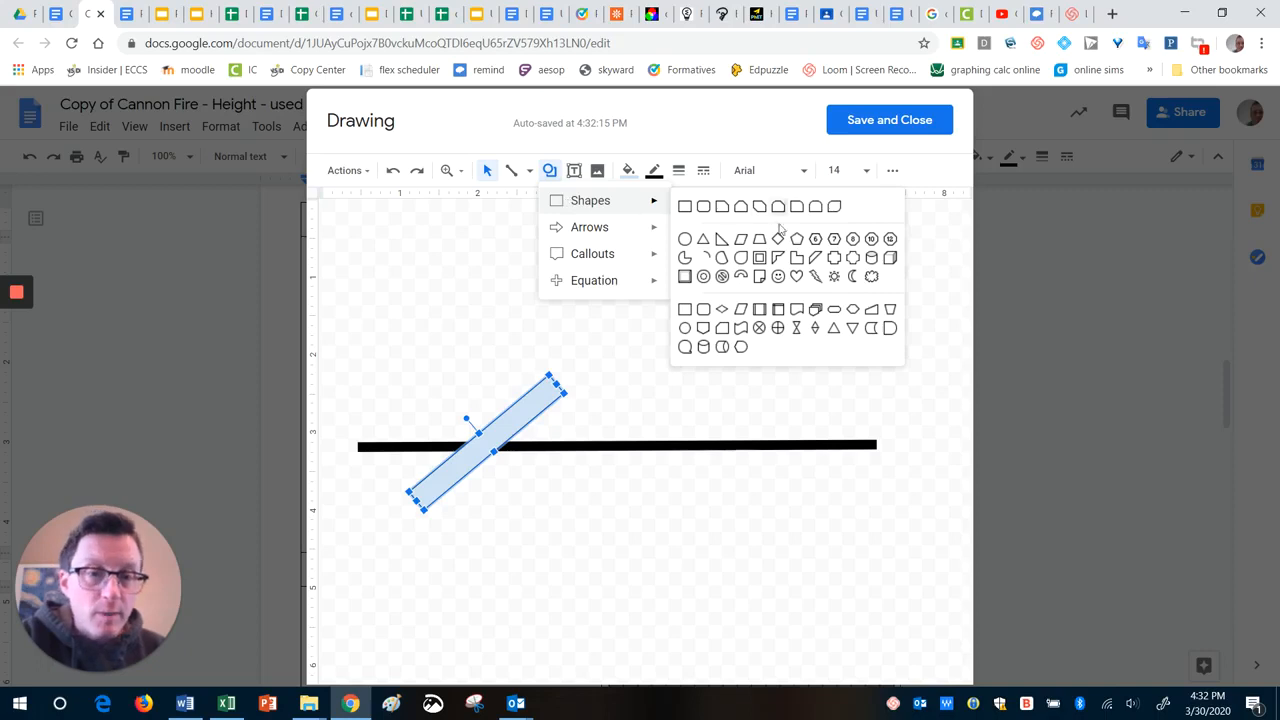
click(778, 276)
drag(591, 341, 628, 369)
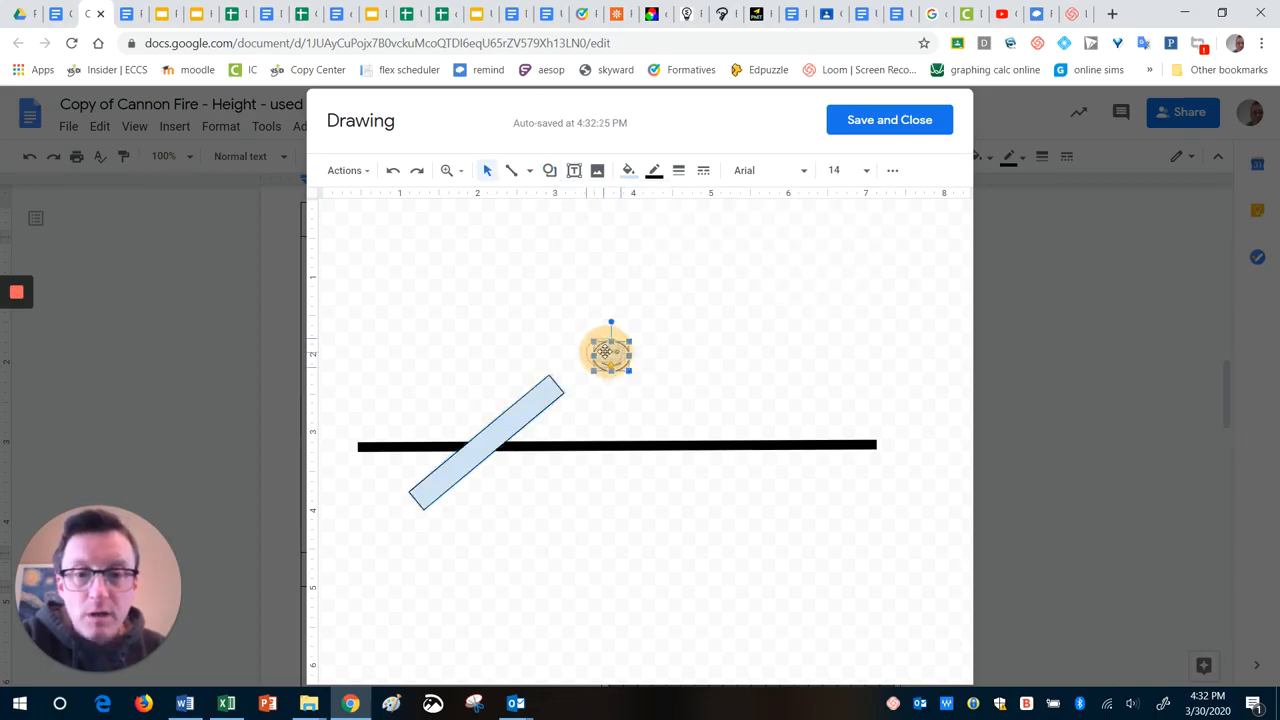
click(673, 372)
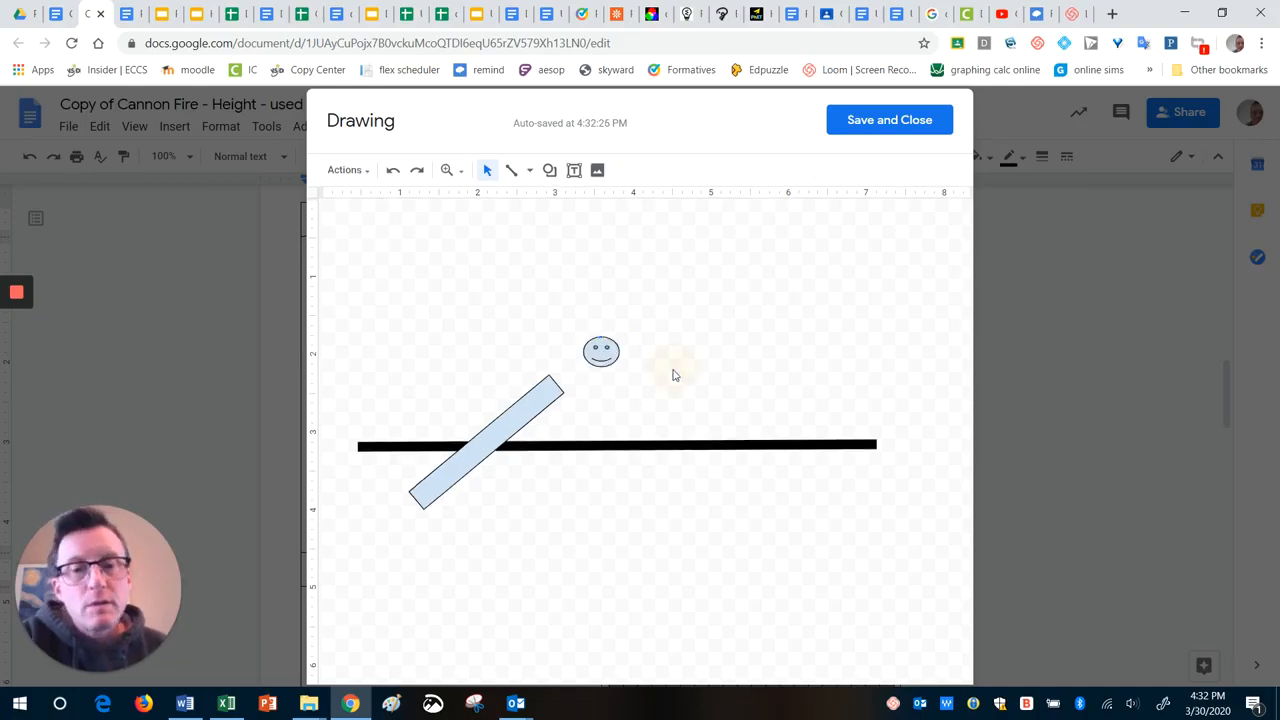
Save the finished drawing into the document under the set-up diagram prompt
click(529, 171)
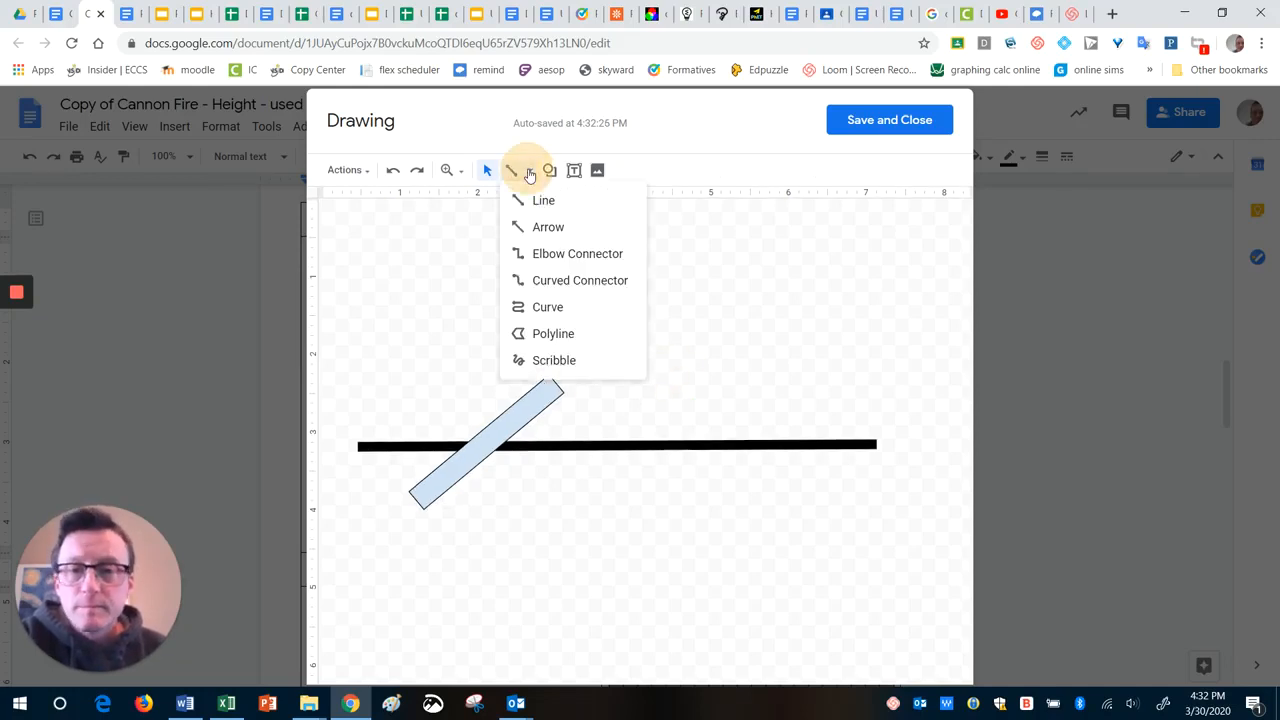
click(721, 308)
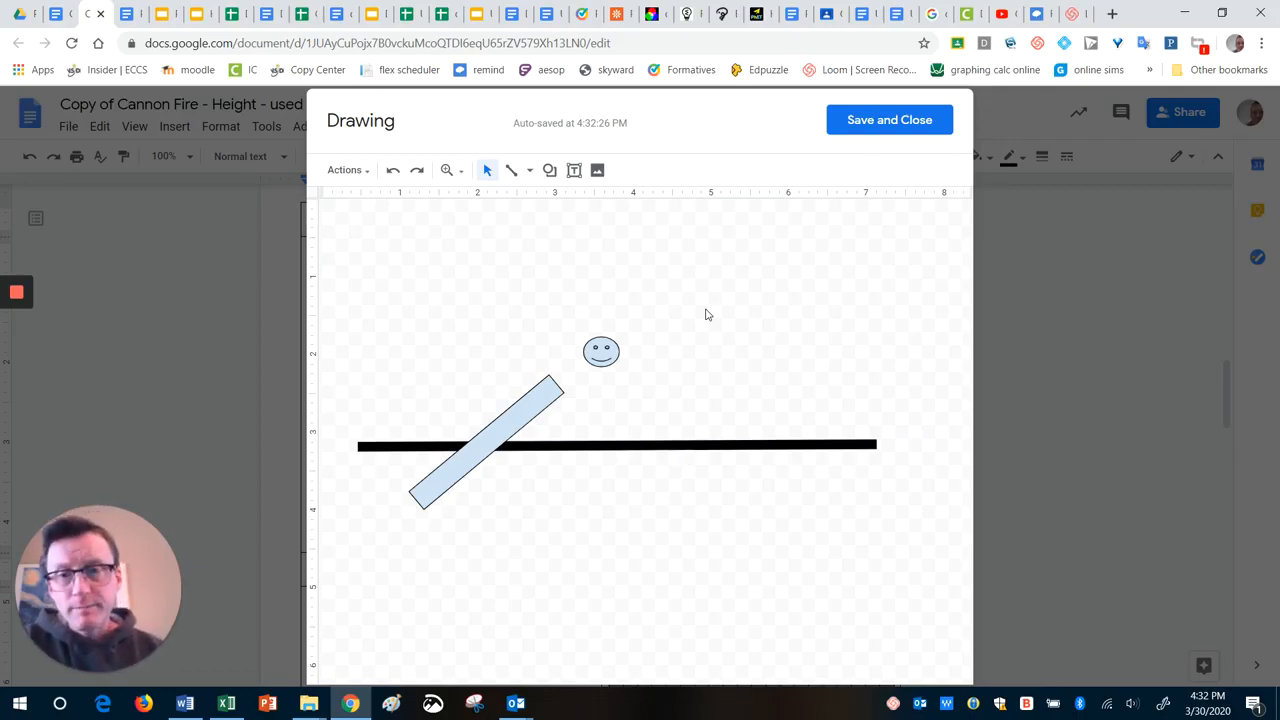
click(870, 121)
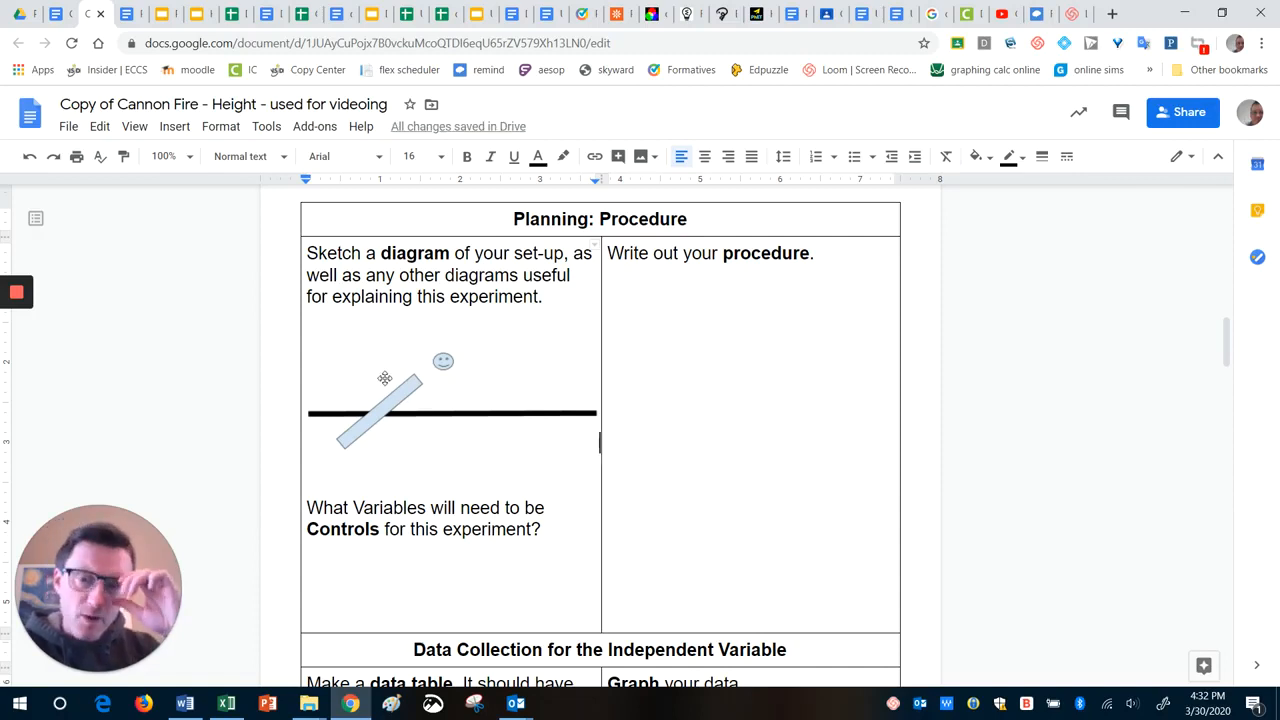
Remove one blank line below and one above the inserted drawing in the set-up diagram cell
scroll(490, 450, down, 5)
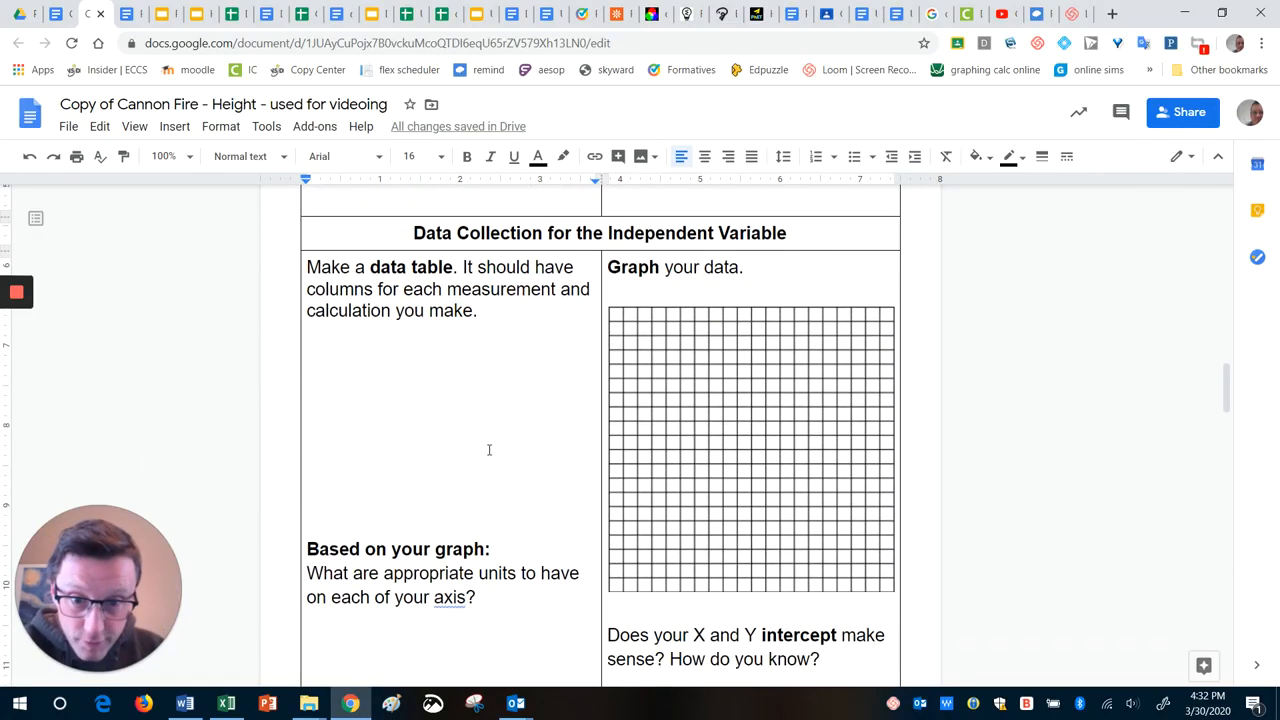
scroll(492, 454, down, 4)
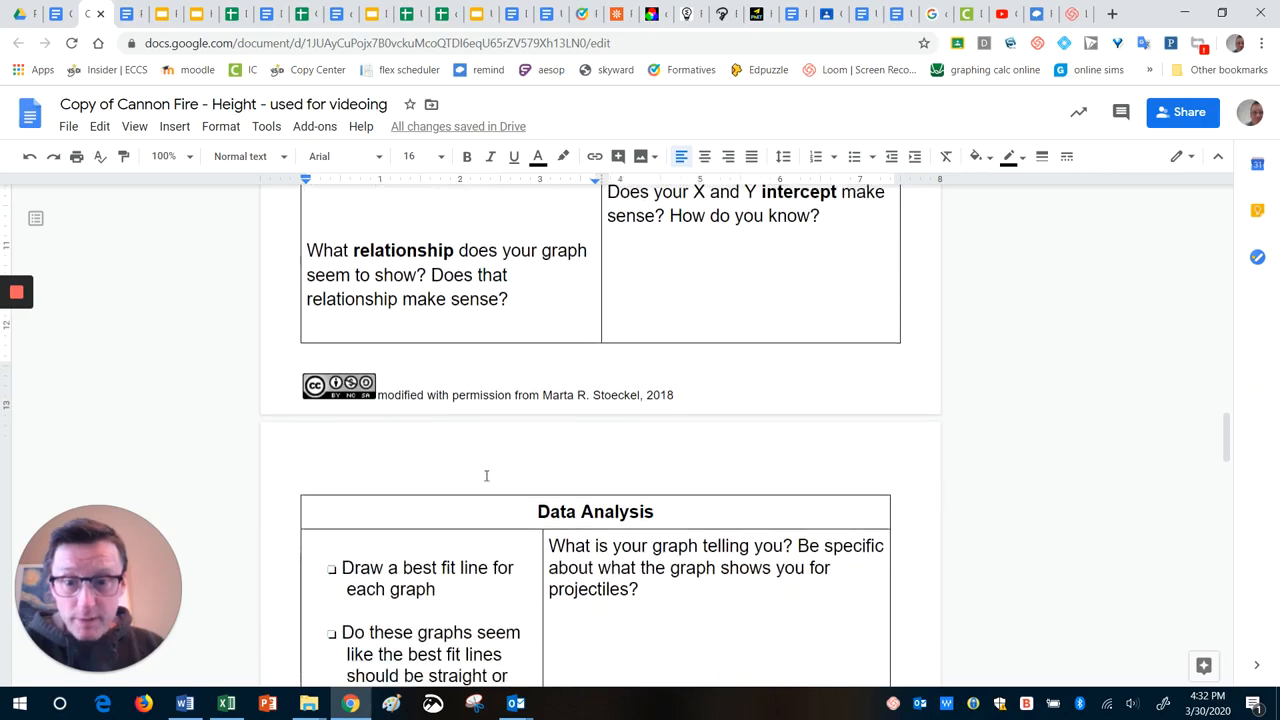
scroll(492, 473, up, 7)
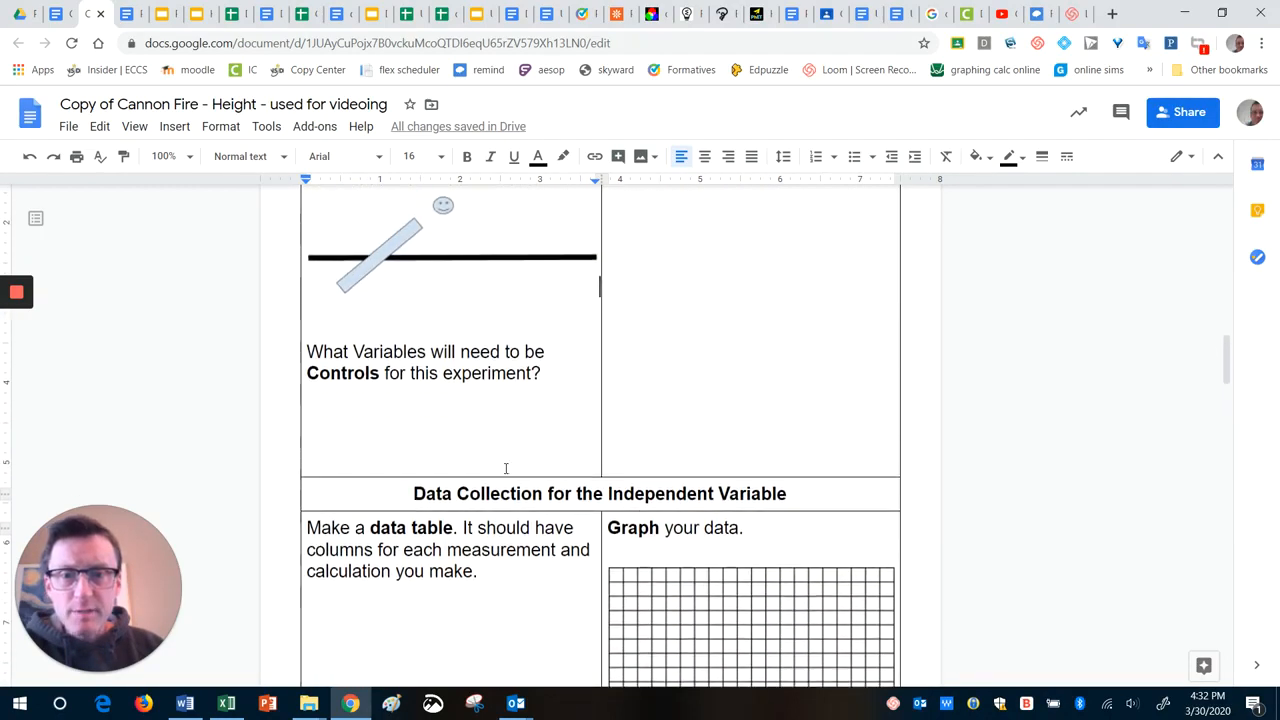
scroll(468, 423, up, 3)
scroll(400, 450, down, 2)
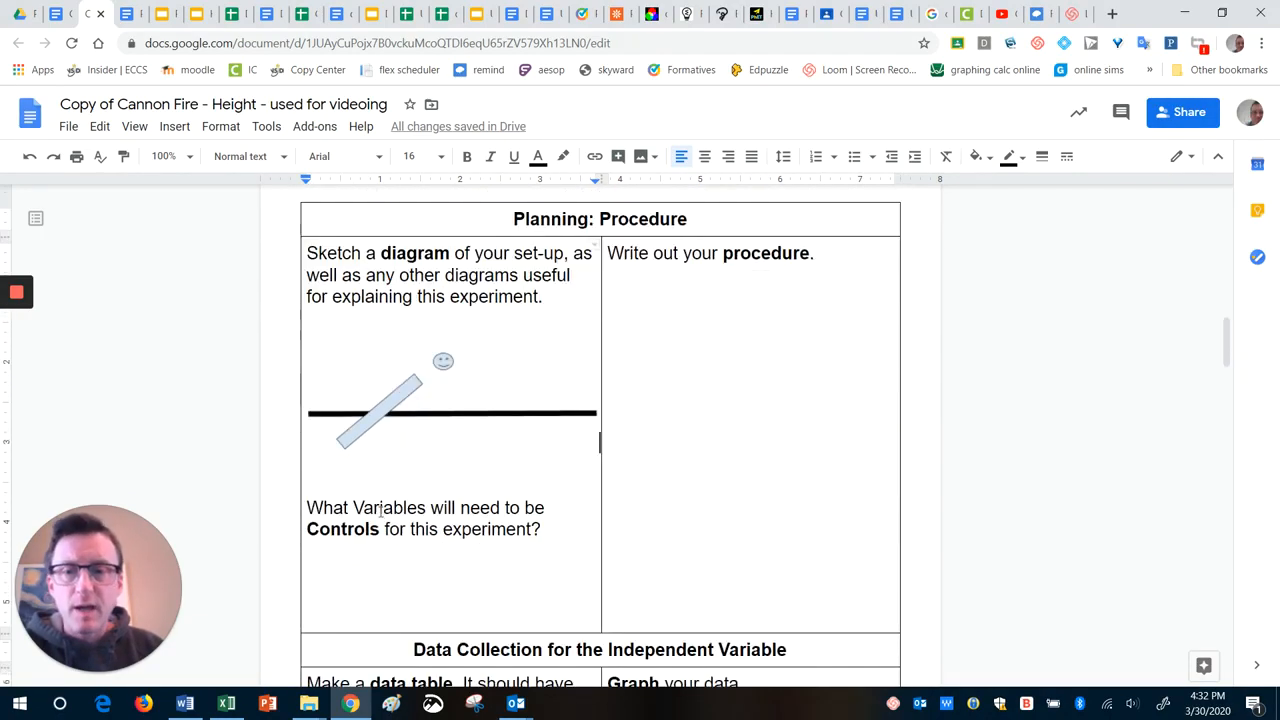
click(346, 477)
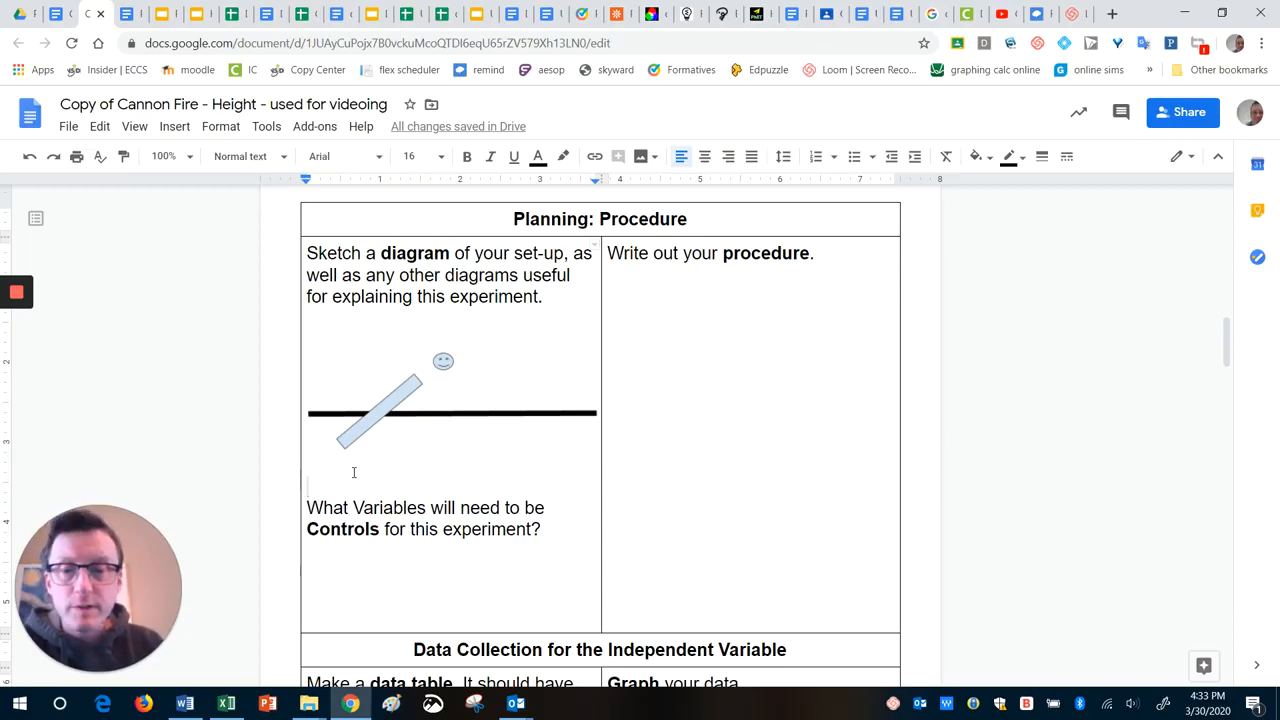
key(BackSpace)
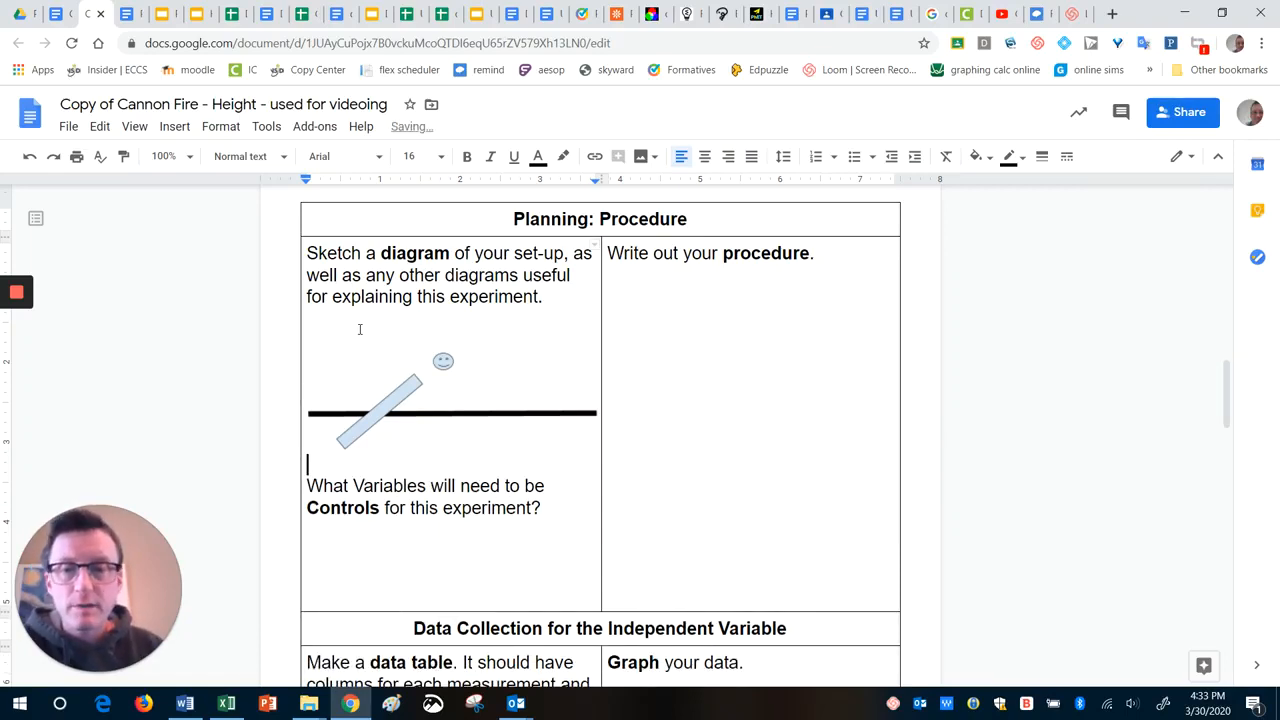
key(Up)
key(BackSpace)
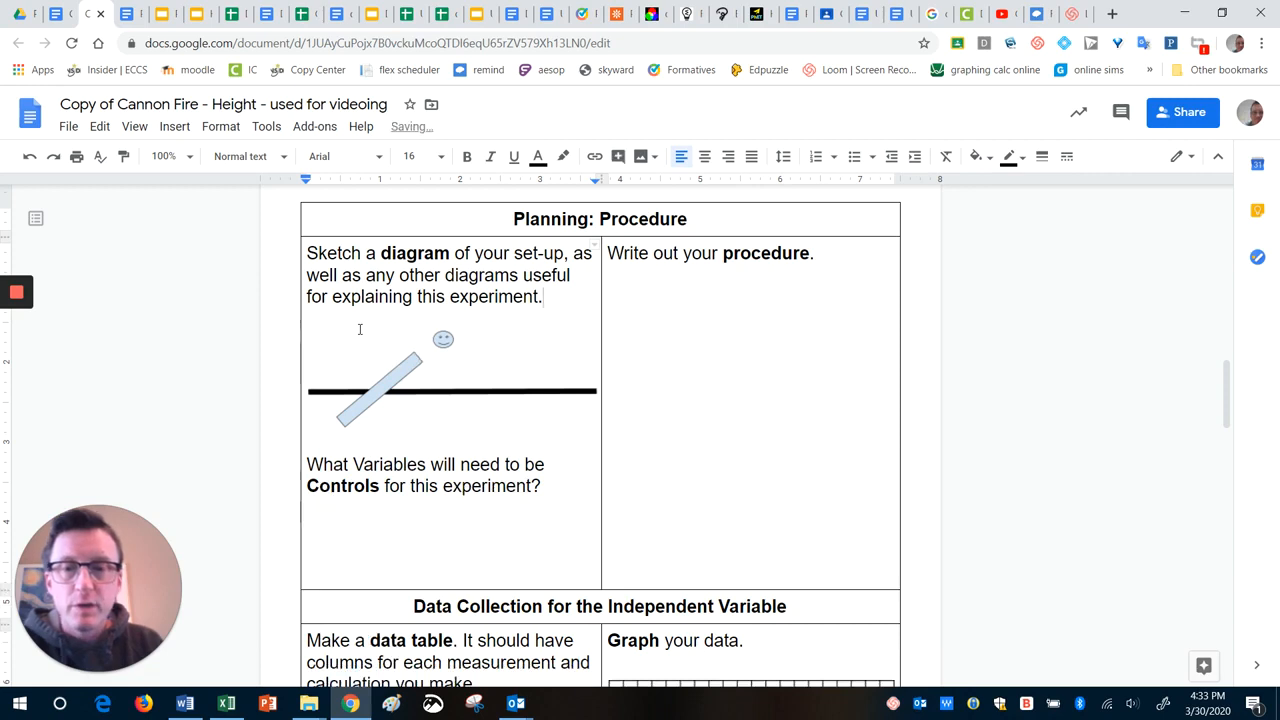
Delete the inserted drawing from the set-up diagram cell and restore the blank space in its place
click(421, 375)
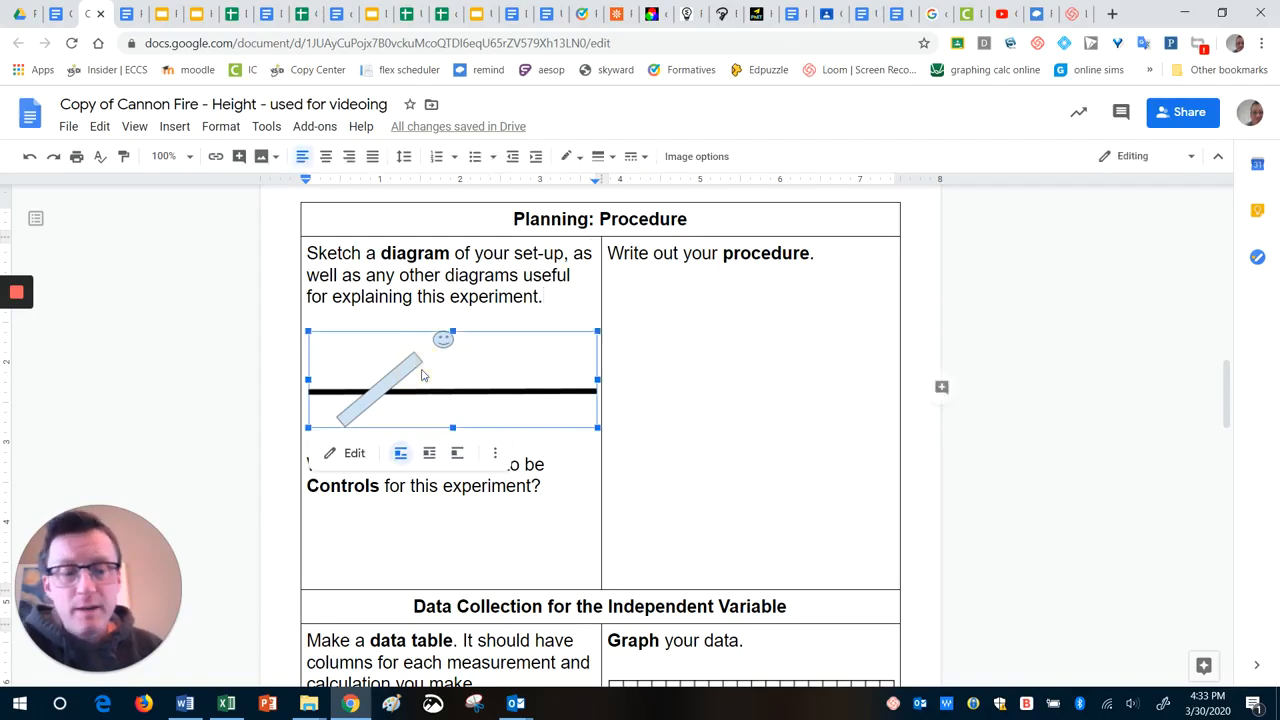
key(Delete)
key(Return)
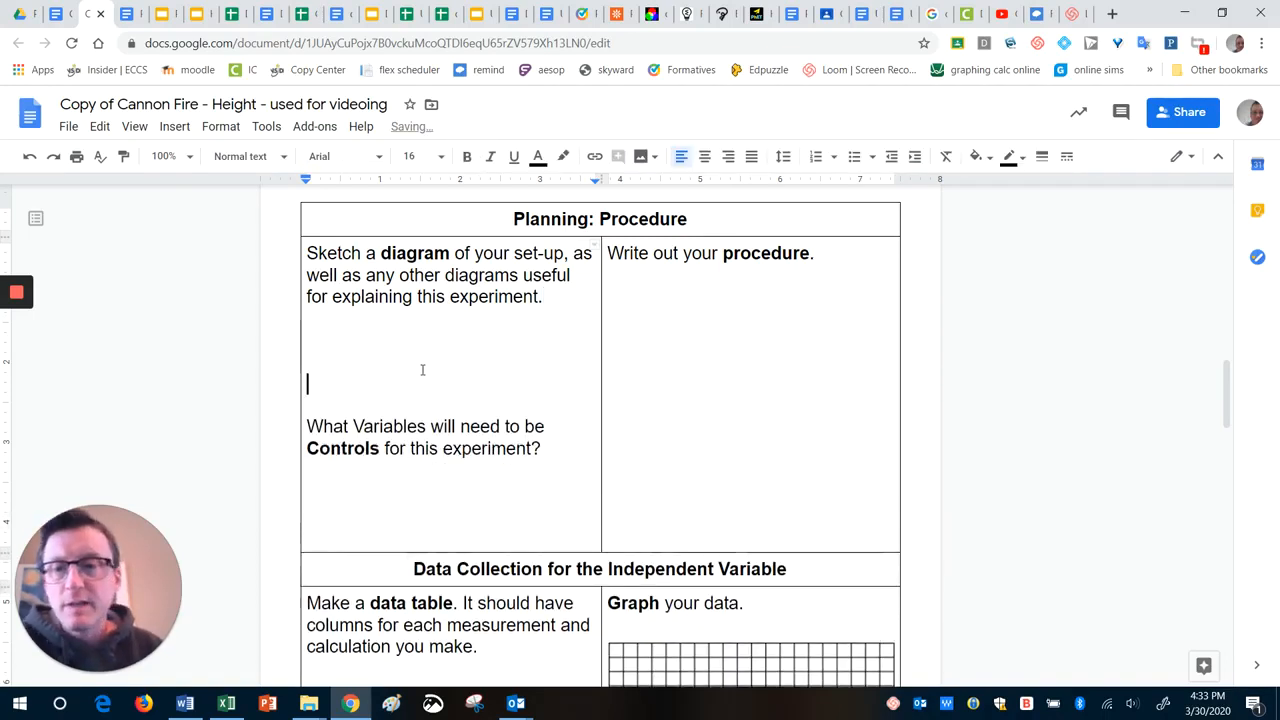
Browse Google Drive as an image source for the blank line under the set-up diagram prompt, closing it without inserting anything
click(335, 348)
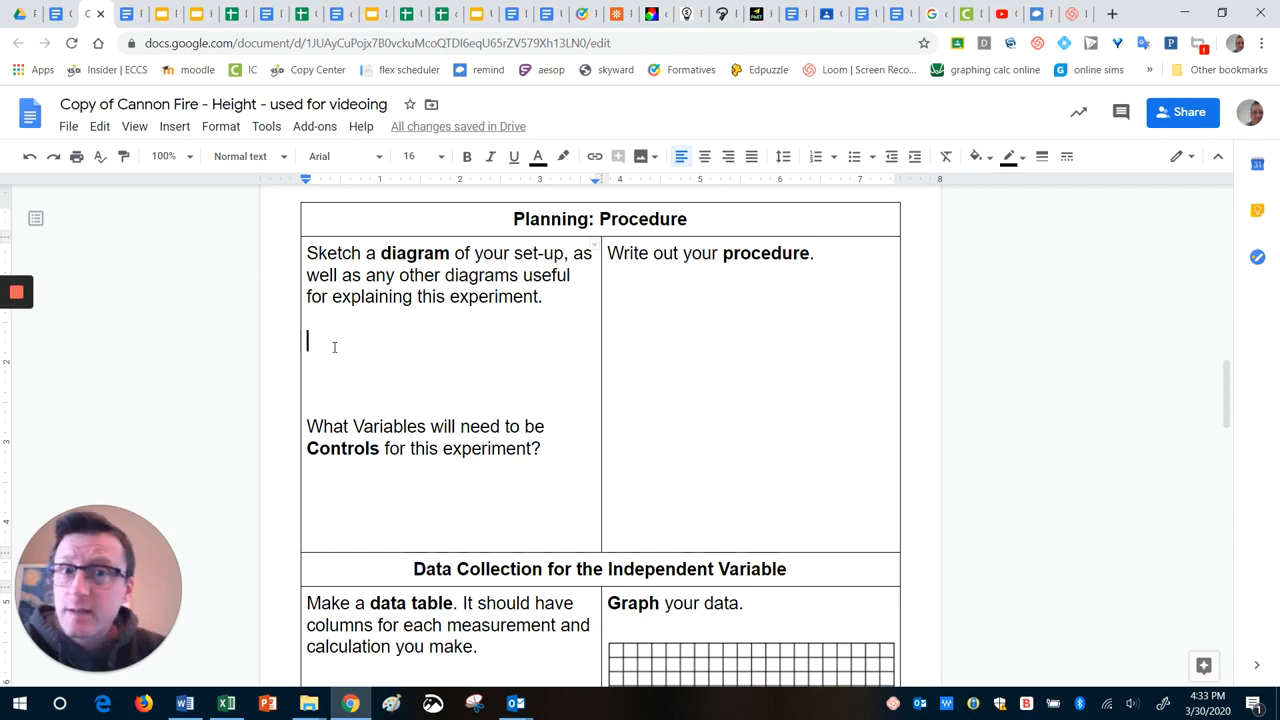
click(175, 127)
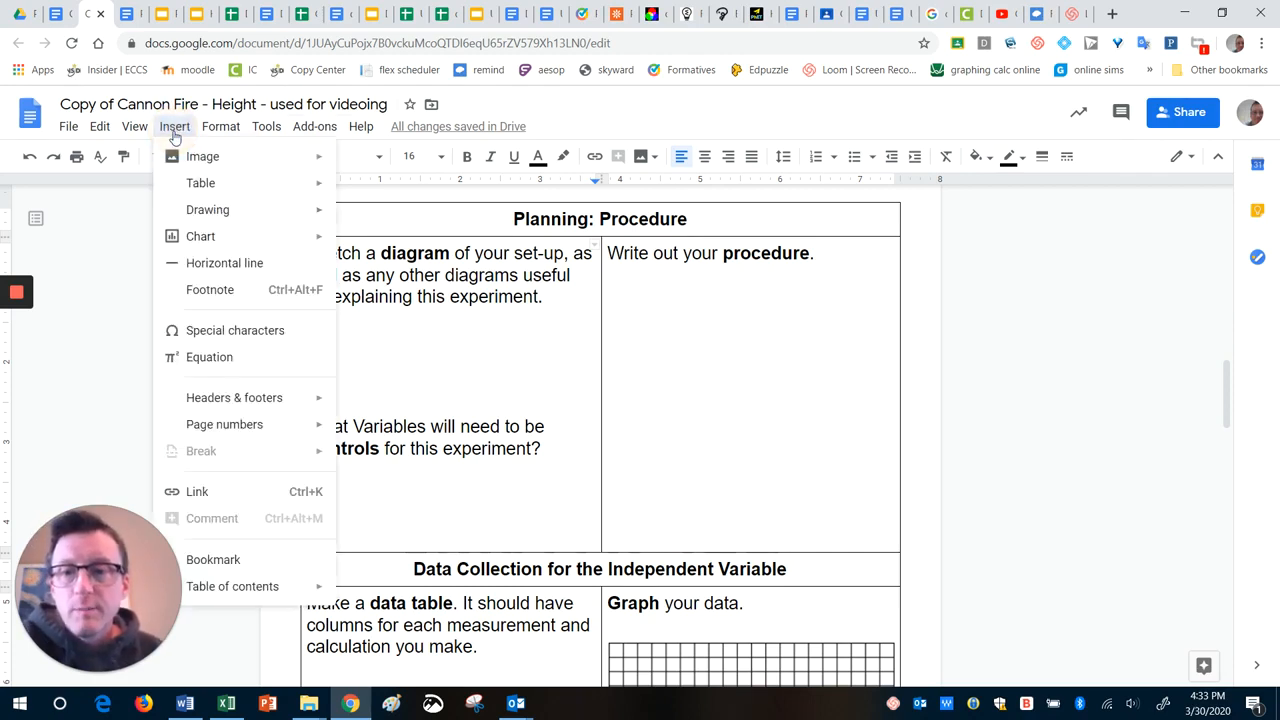
mouse_move(178, 160)
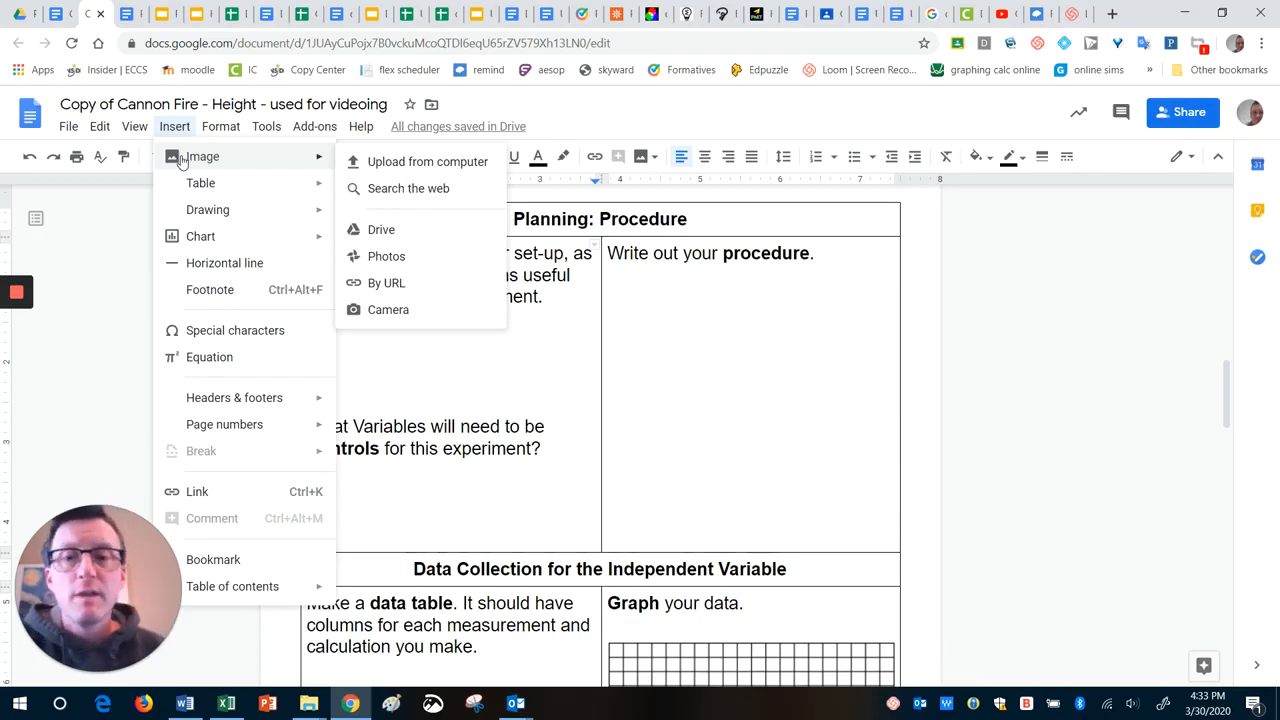
mouse_move(315, 157)
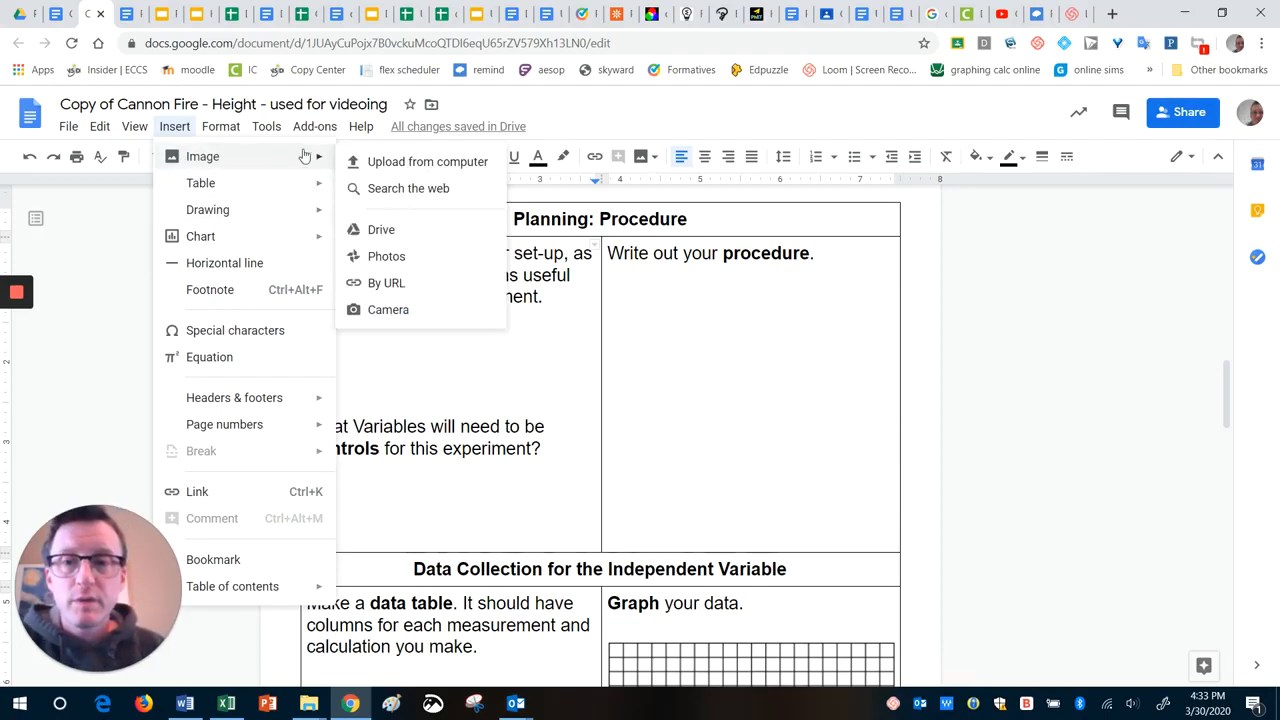
click(384, 231)
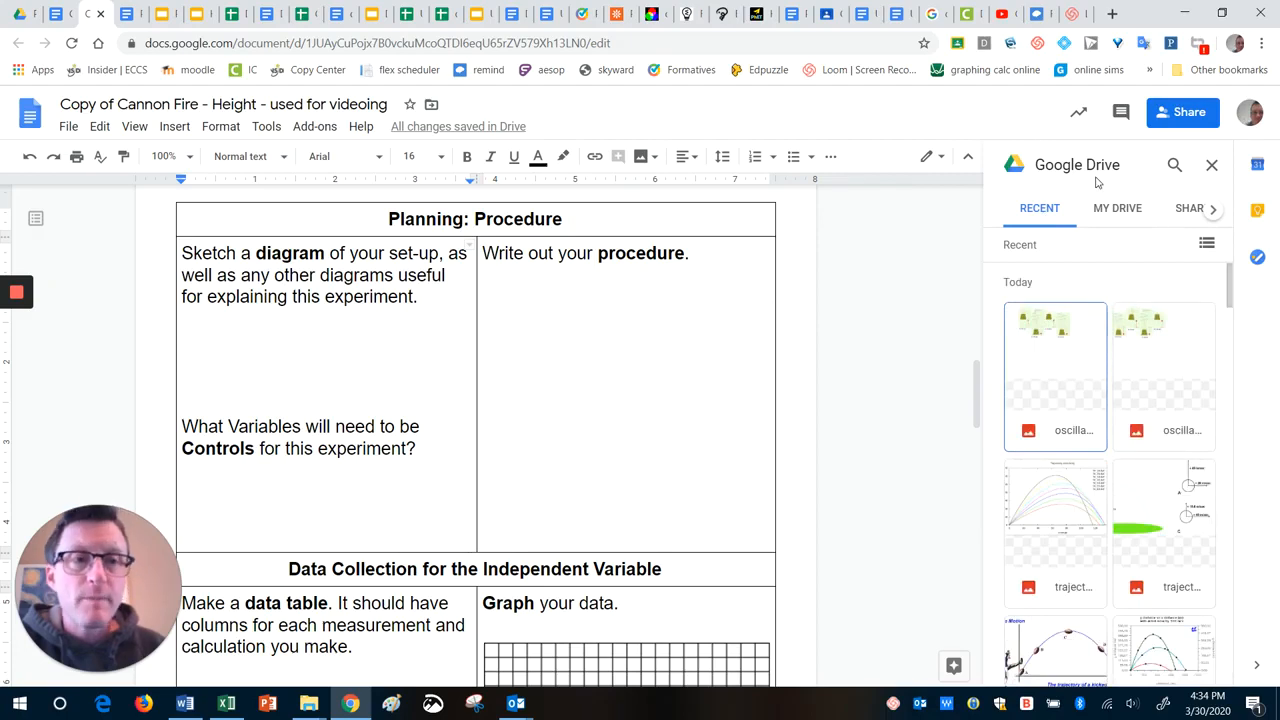
click(1211, 165)
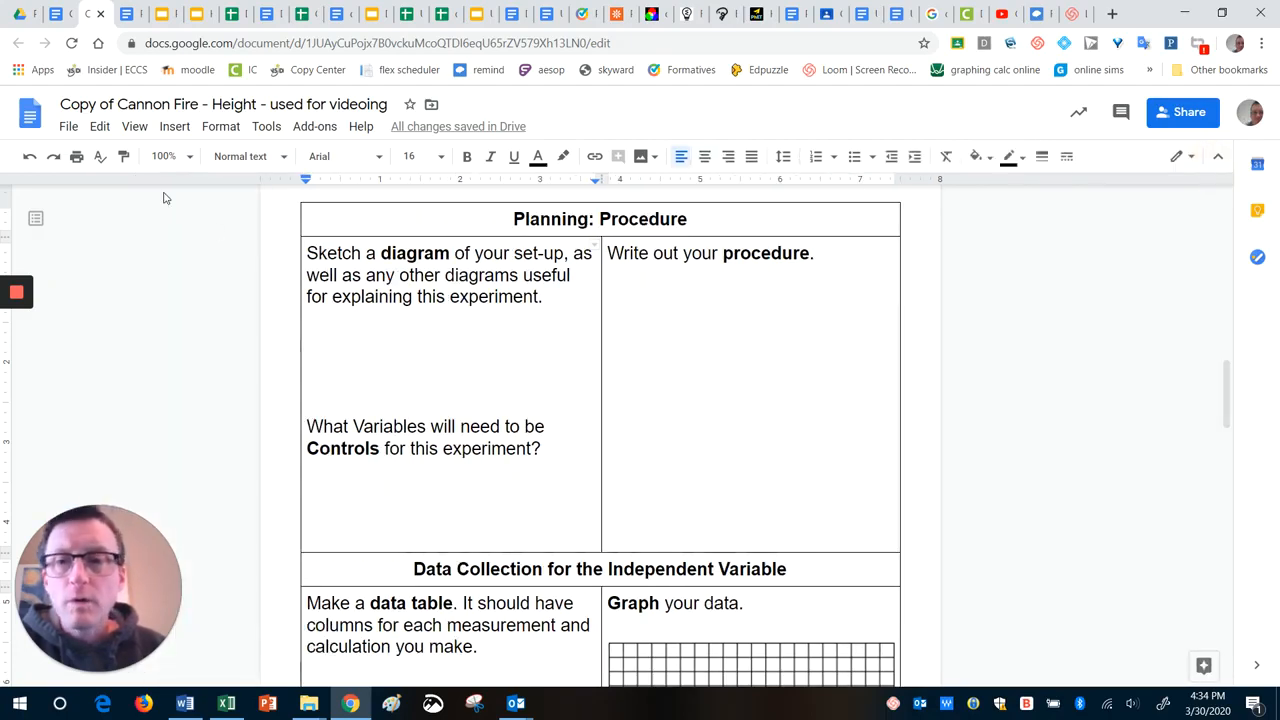
Try to insert a camera photo under the set-up diagram prompt, allowing camera access for the site
click(174, 126)
mouse_move(201, 160)
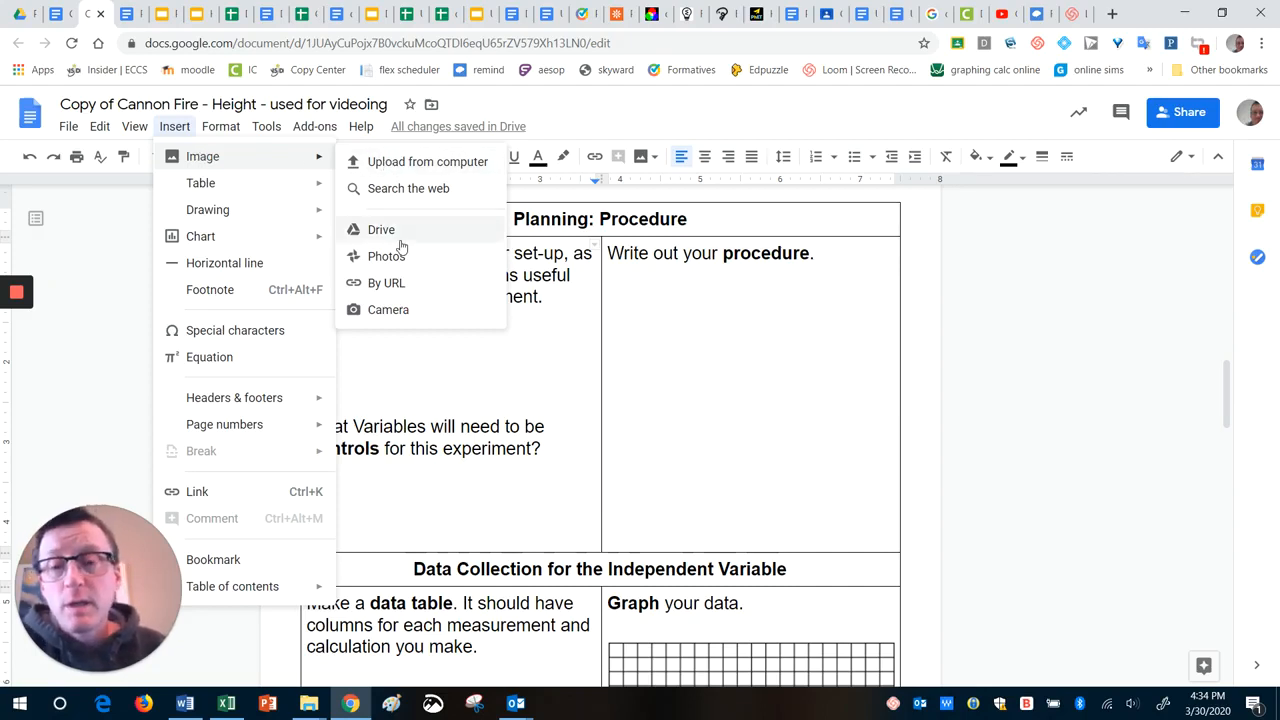
click(388, 310)
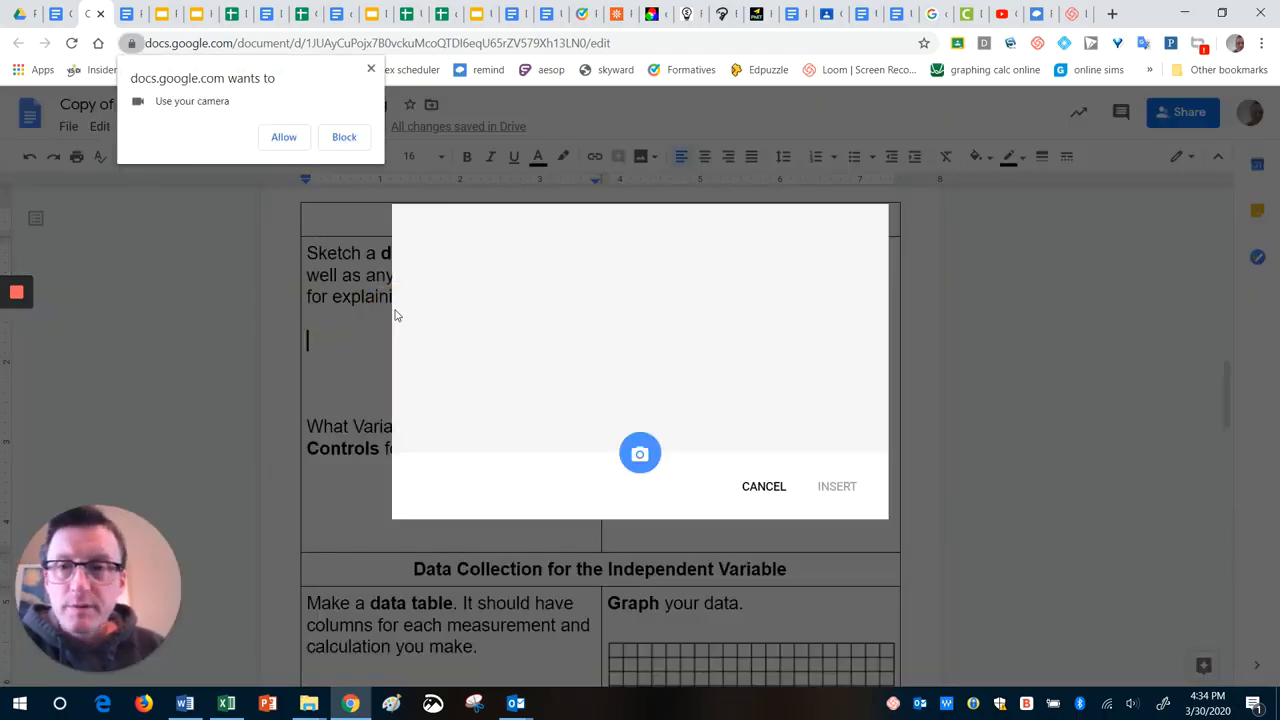
click(285, 138)
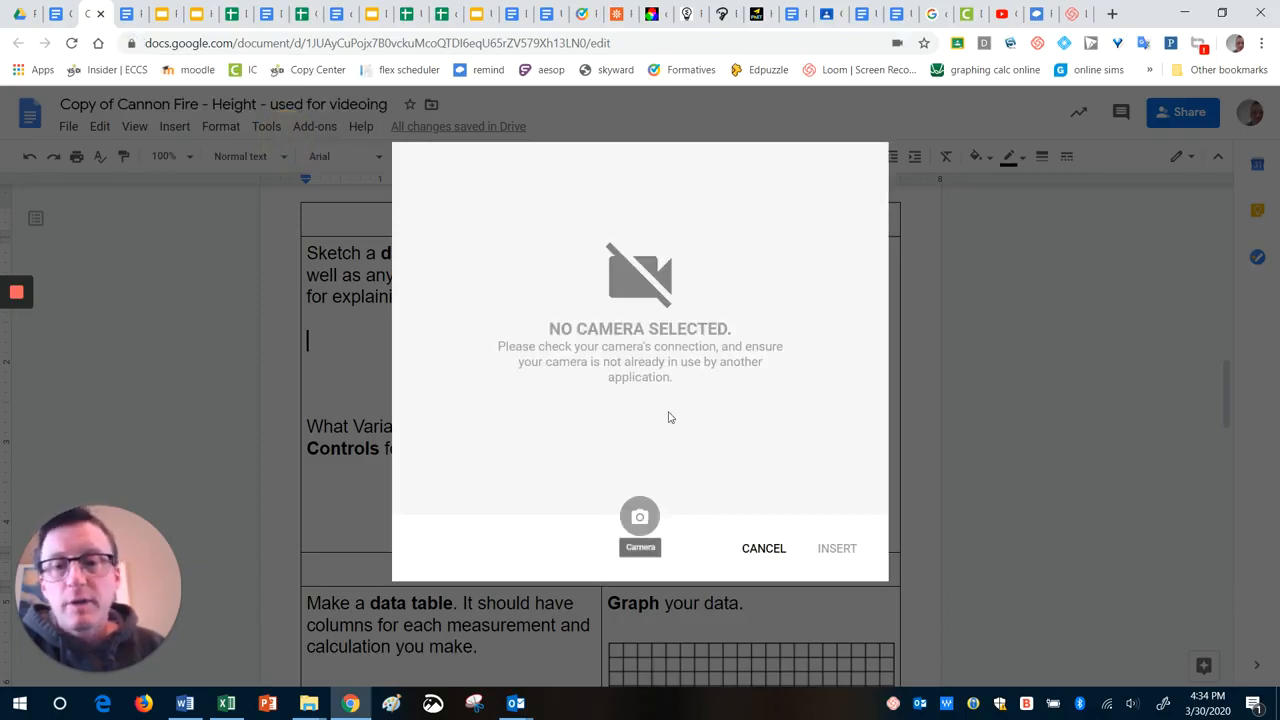
click(765, 550)
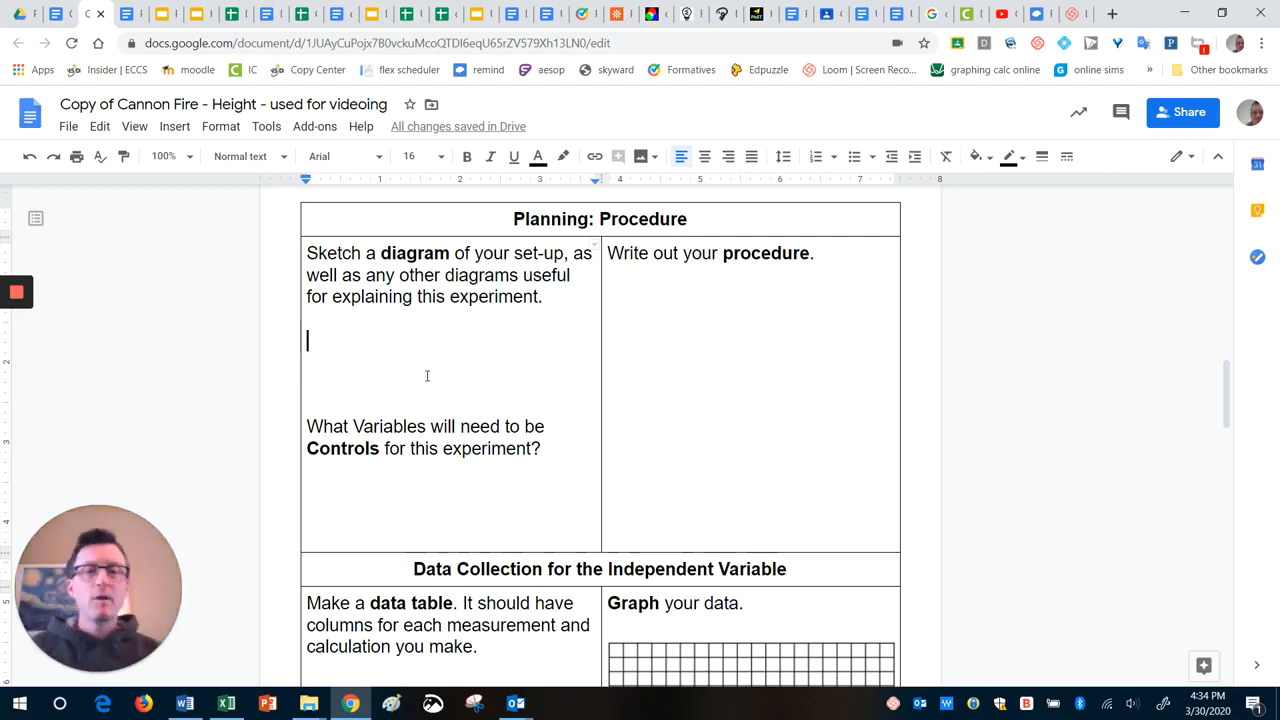
scroll(506, 374, down, 3)
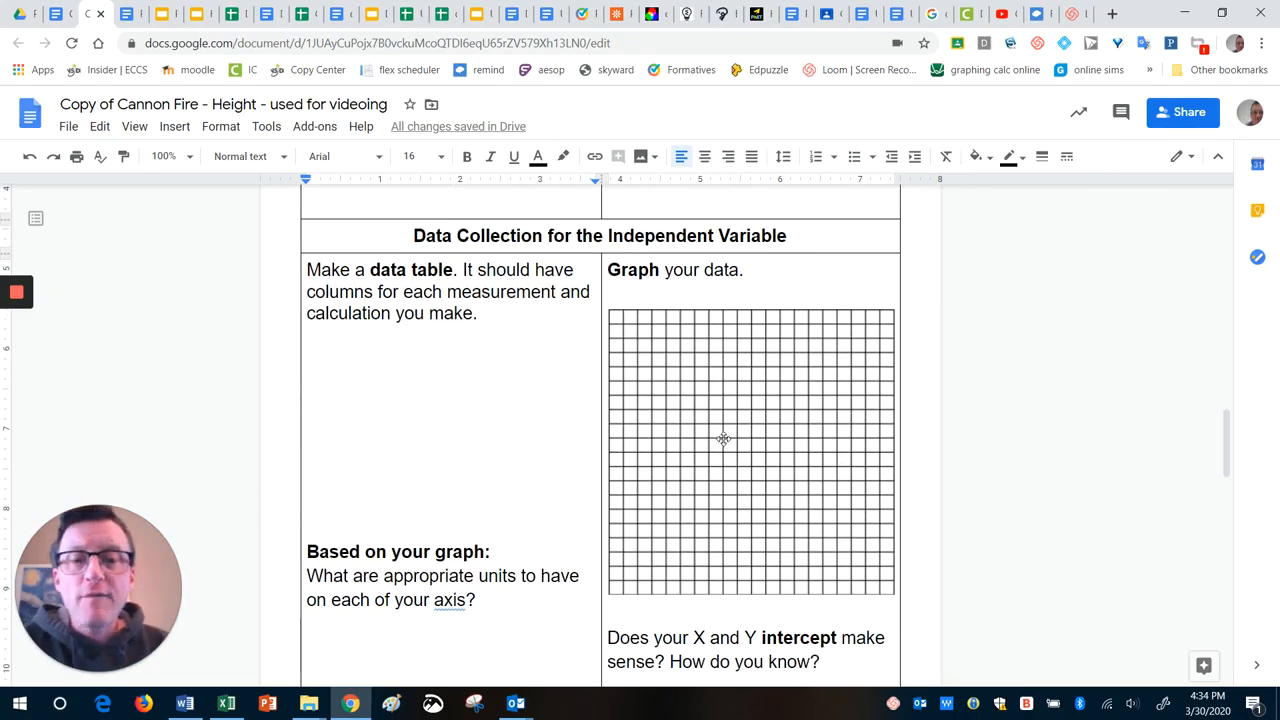
scroll(737, 437, down, 1)
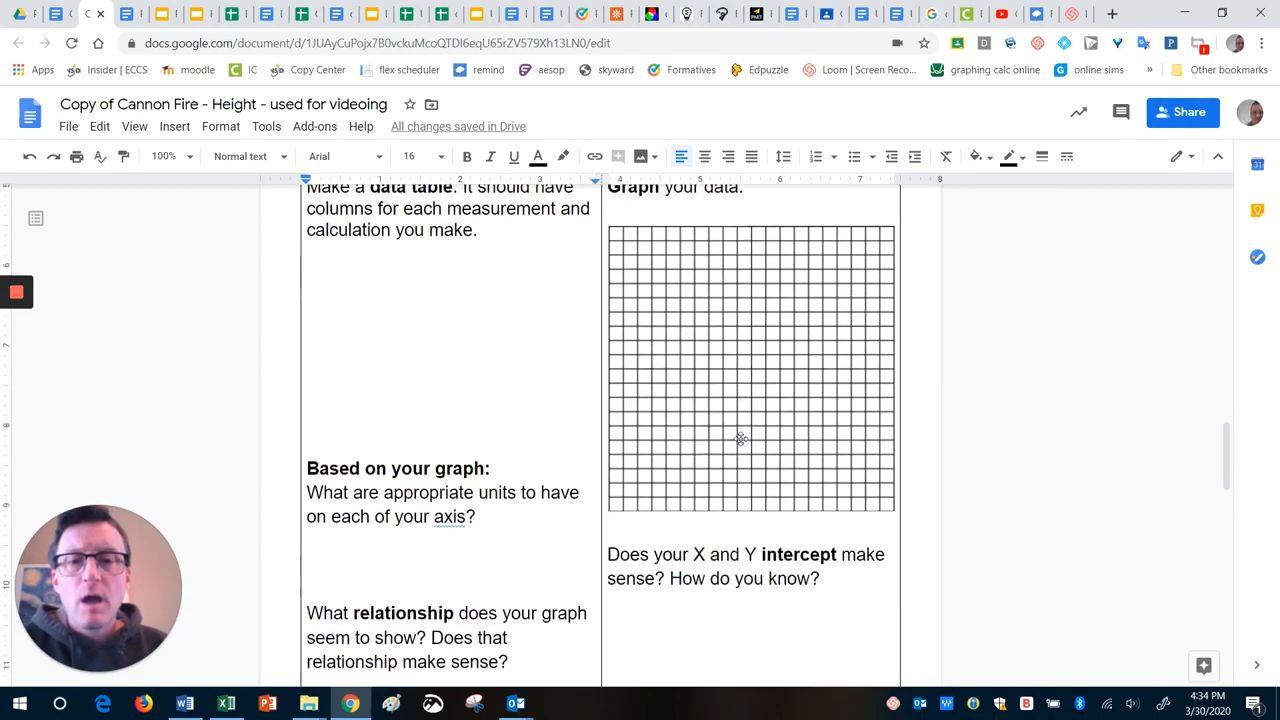
click(743, 394)
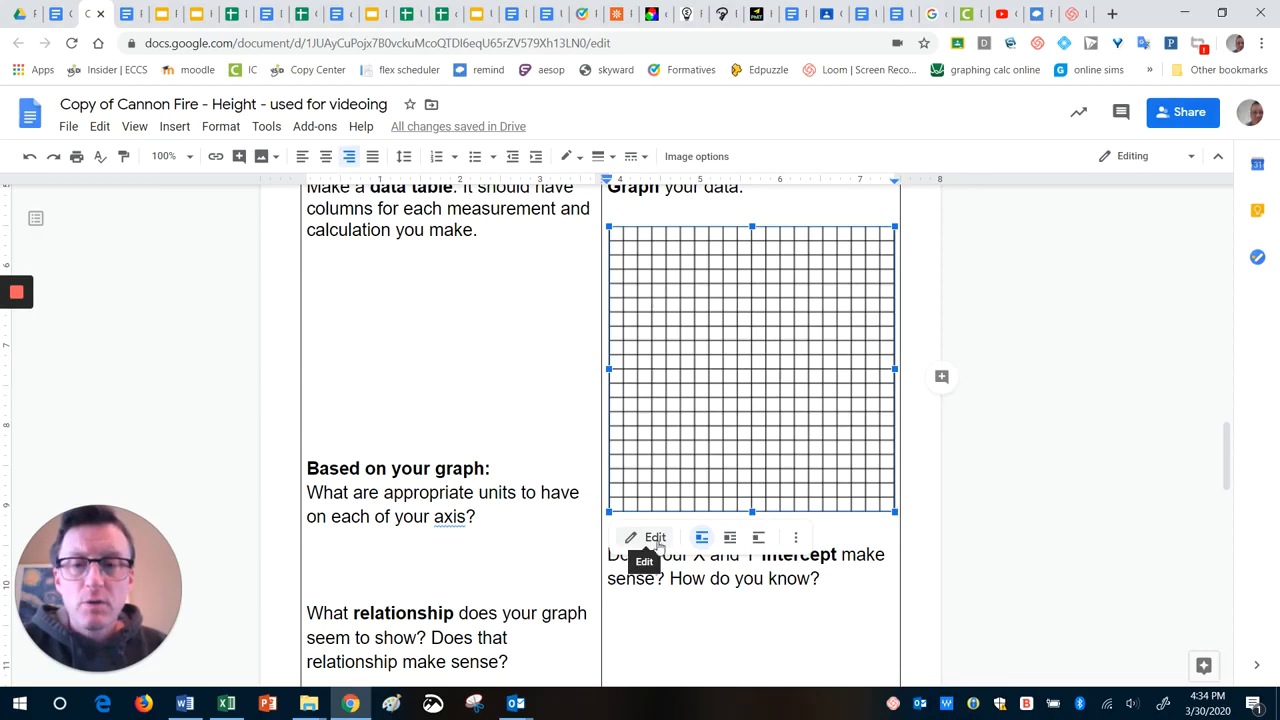
scroll(354, 344, up, 1)
drag(320, 346, 493, 478)
click(174, 127)
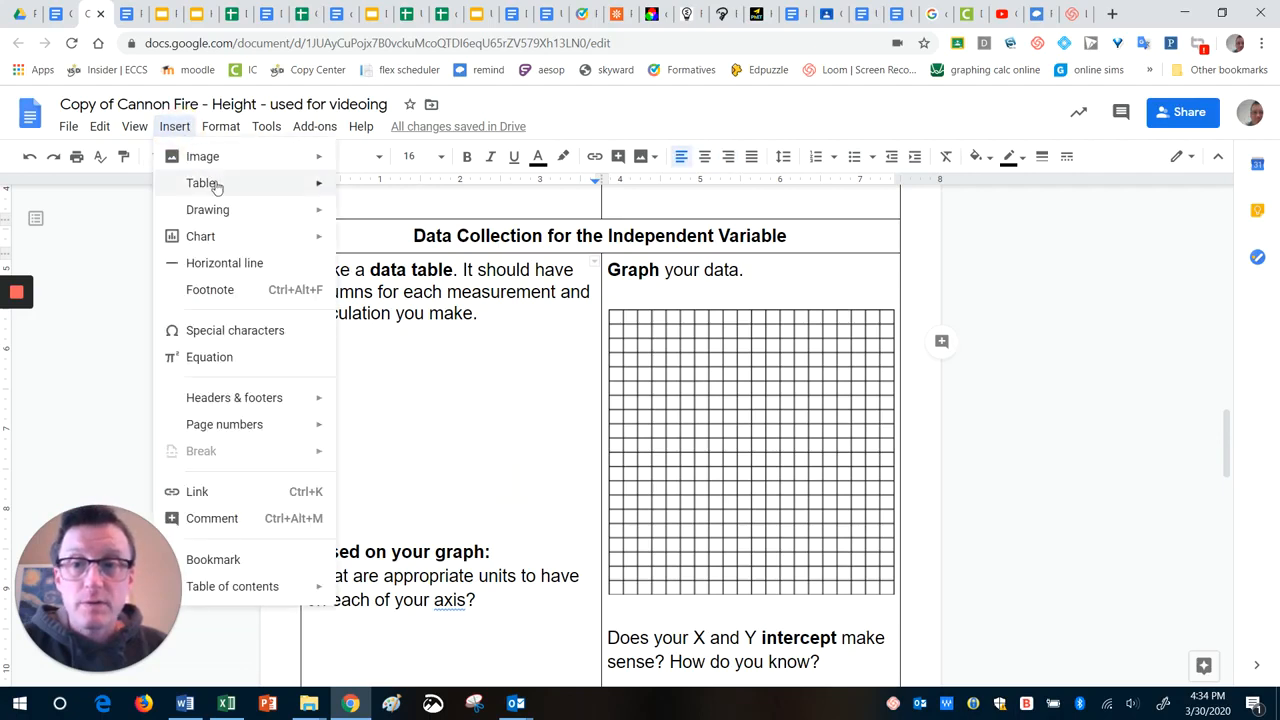
click(106, 268)
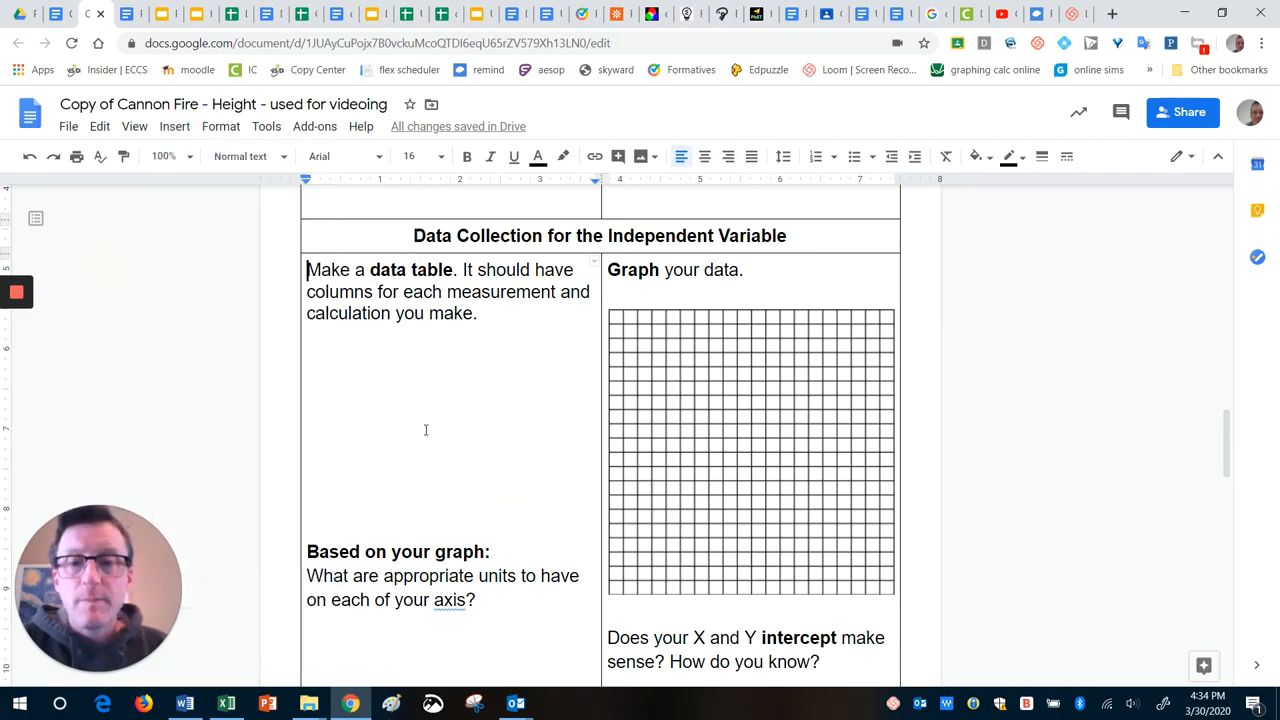
Open the graph grid drawing for editing and add an "Angle" text box about 2.7 inches wide below the grid
click(694, 430)
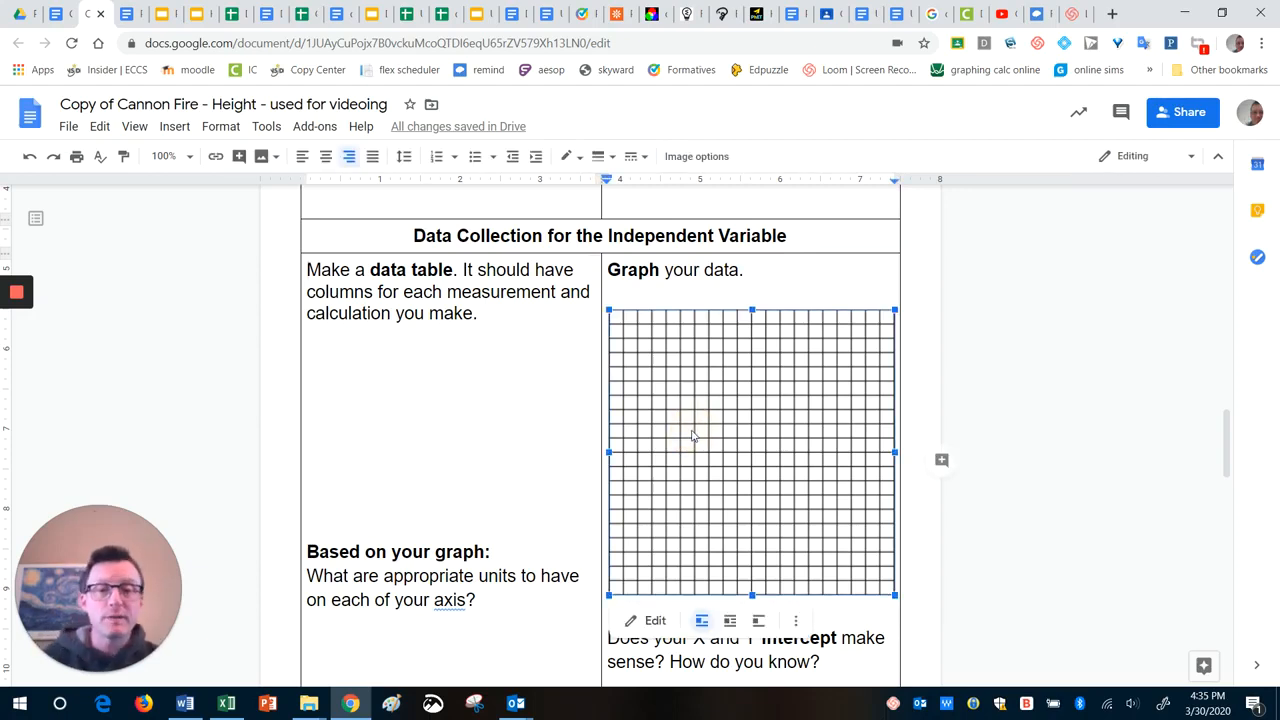
click(650, 620)
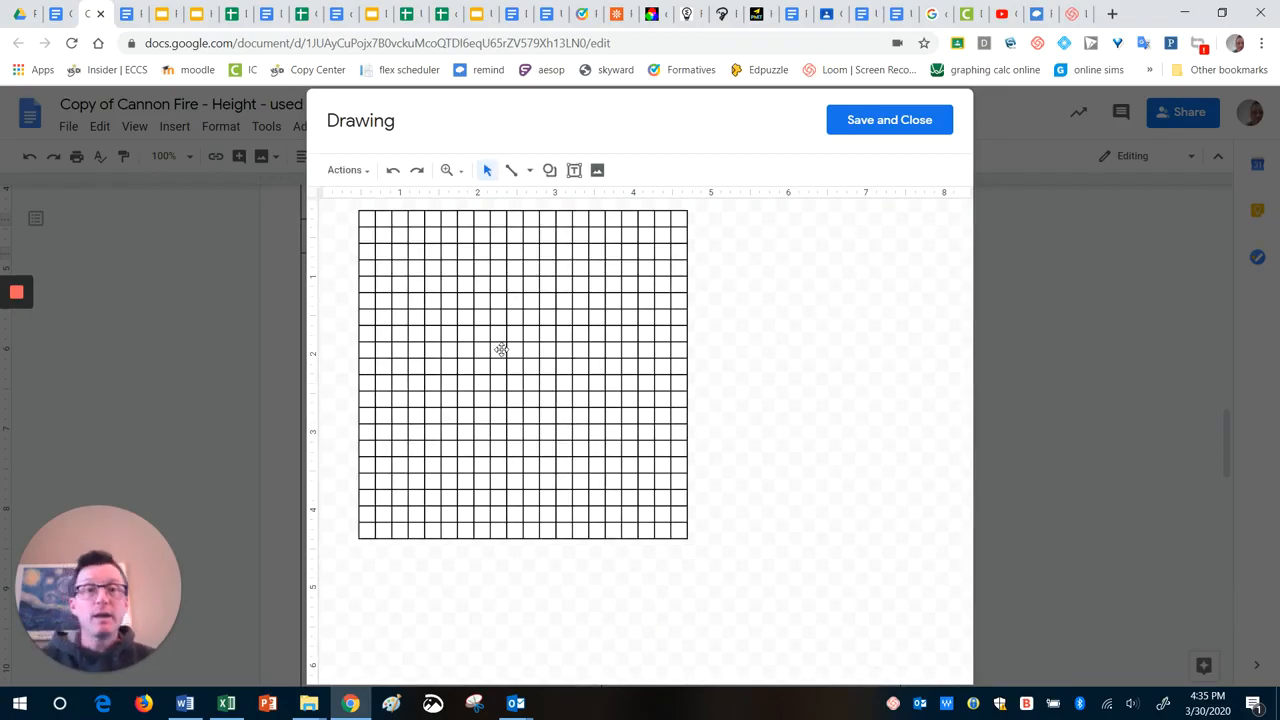
click(576, 172)
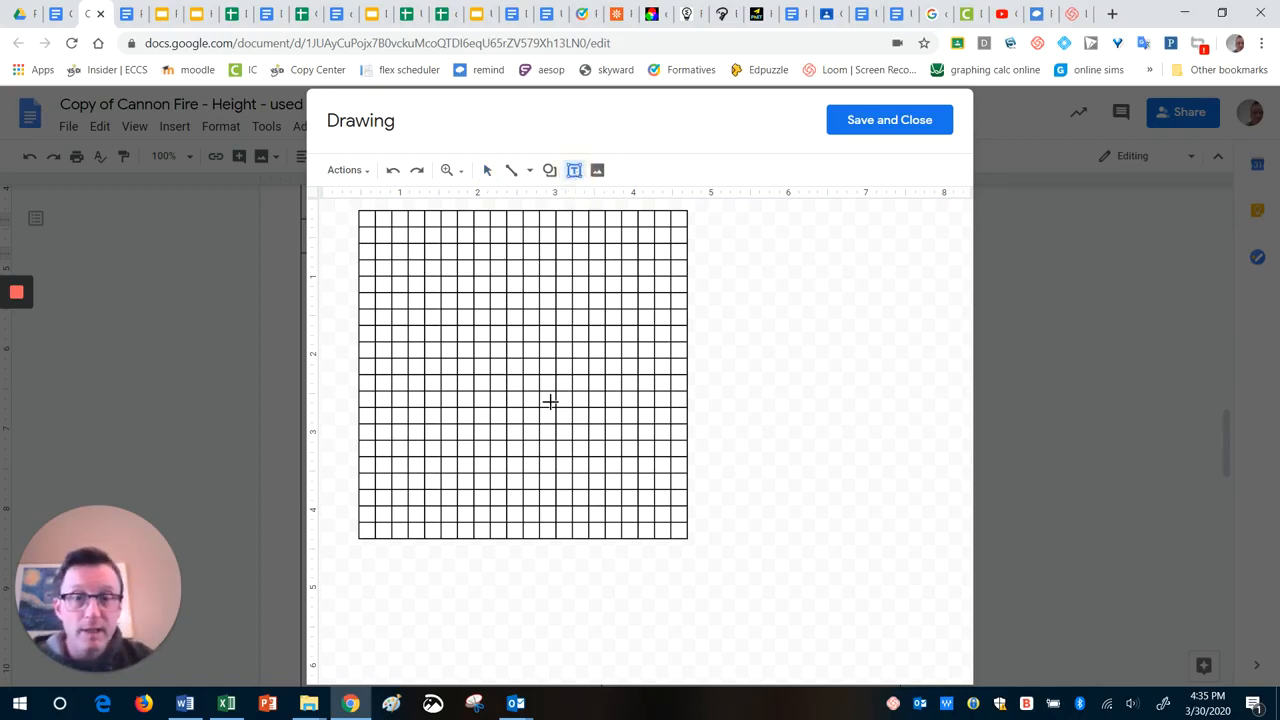
drag(421, 541, 634, 581)
text(Angle)
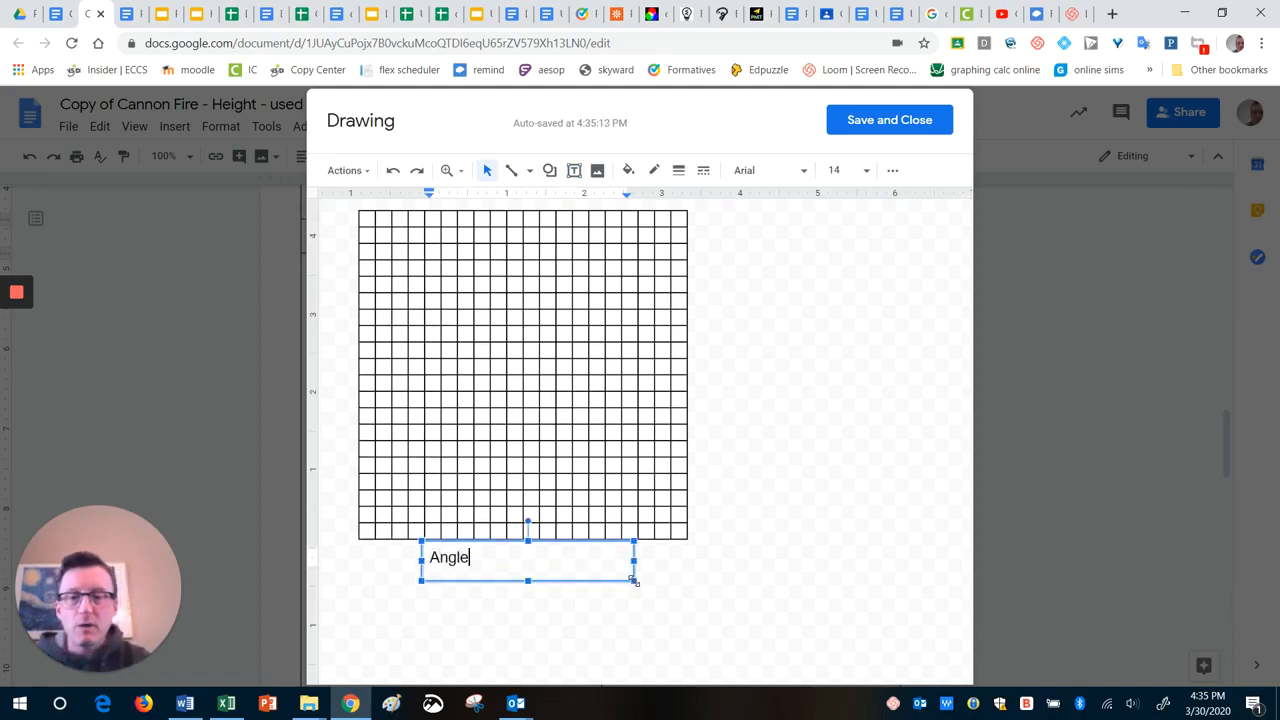
click(714, 552)
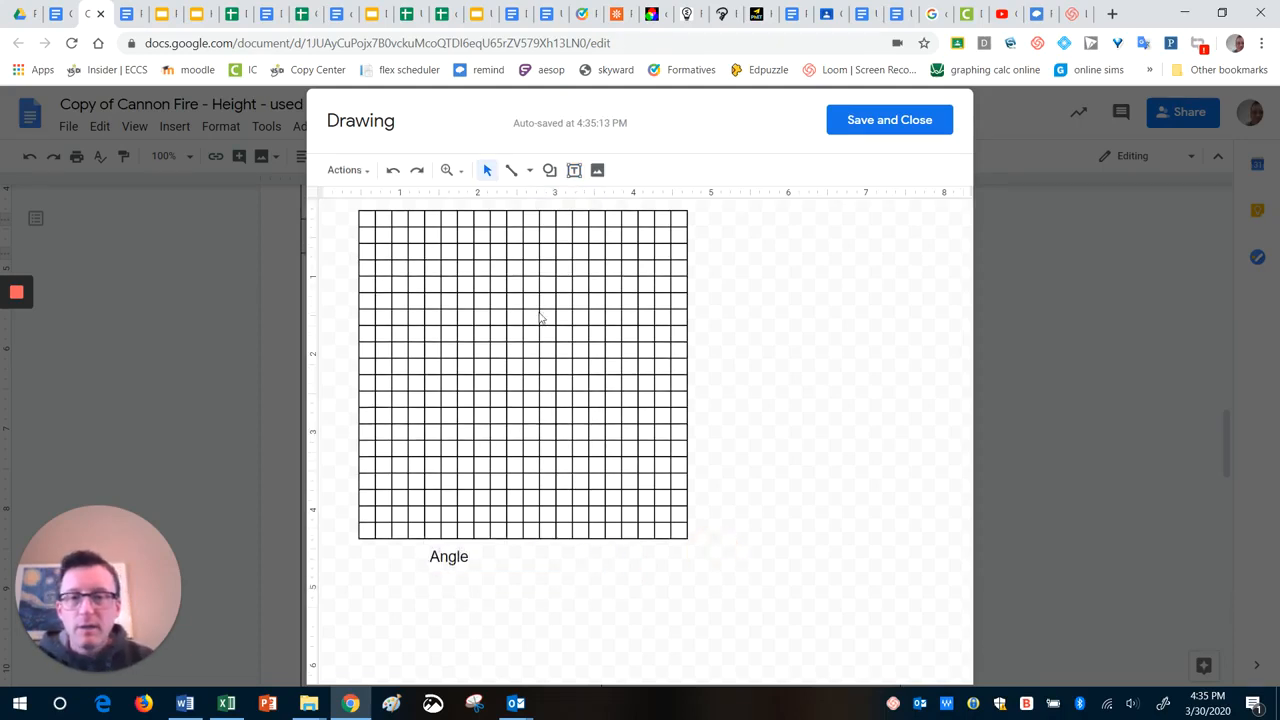
Add a "RANGE" text box about 3 inches long and rotate it to read upward along the grid's left side
click(574, 170)
drag(333, 296, 570, 327)
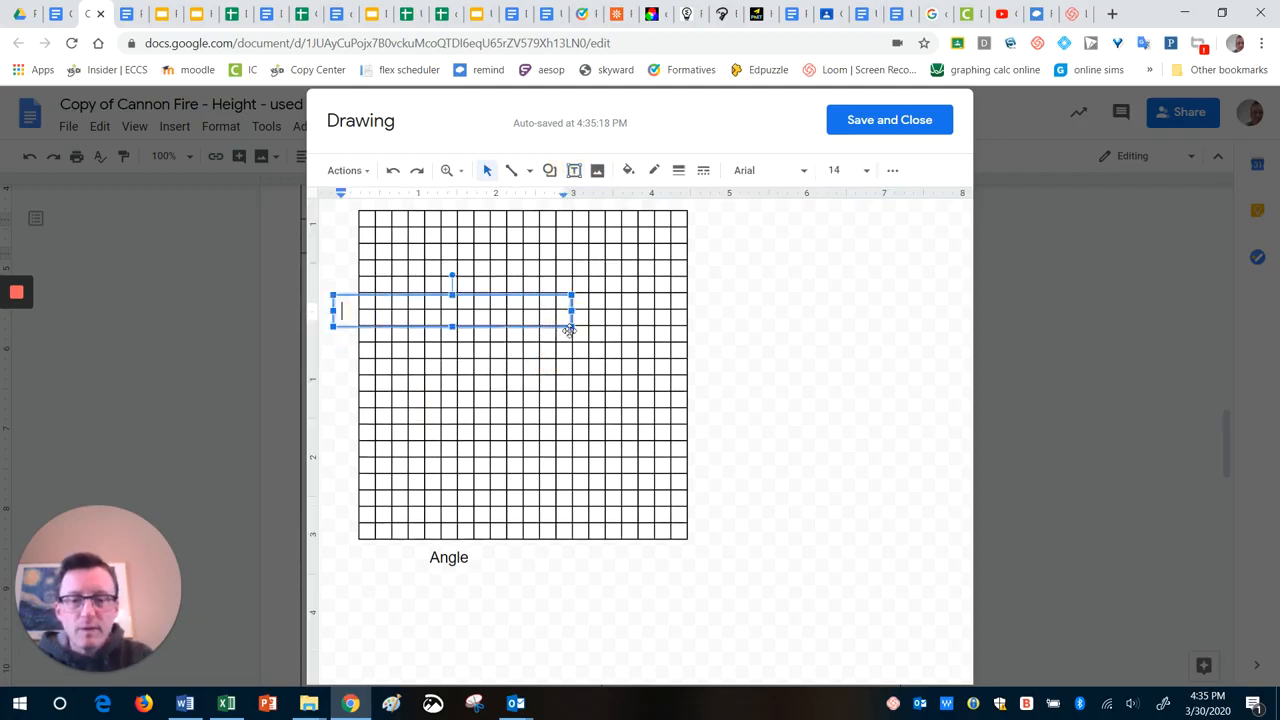
text(RANGE)
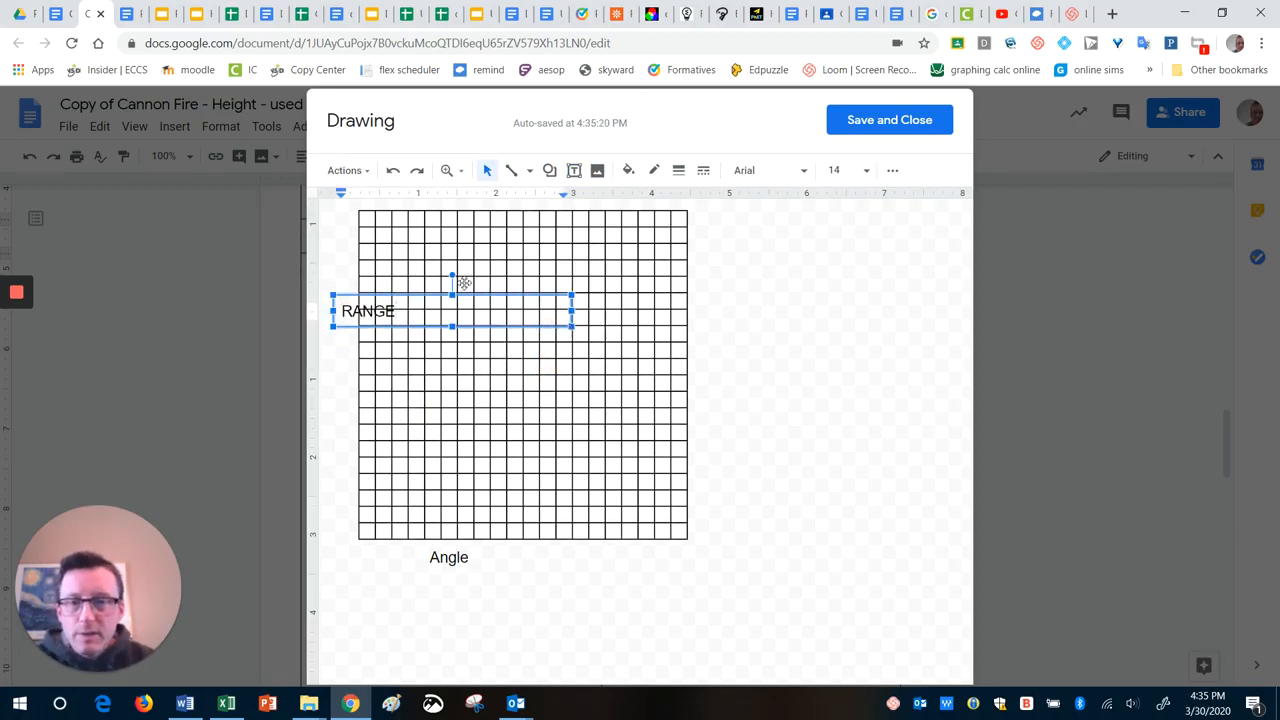
drag(450, 274, 346, 322)
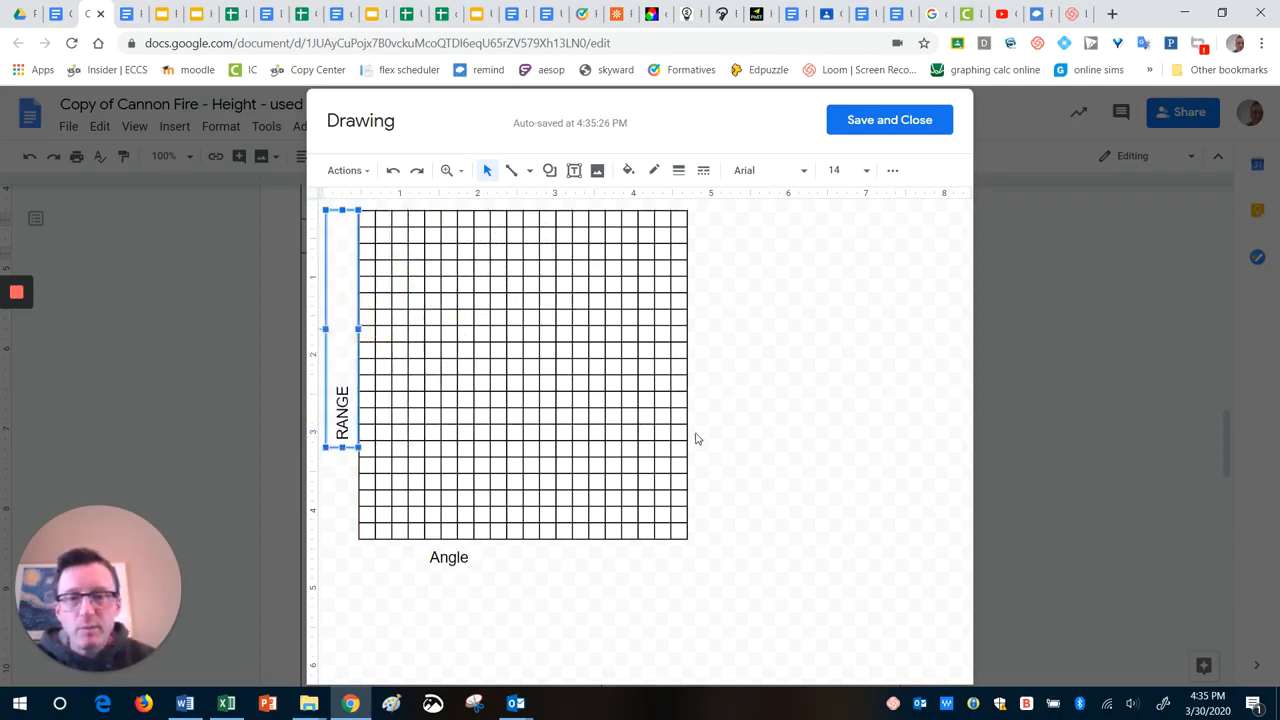
click(740, 447)
Draw a freehand Scribble curve with a low hump and a higher hump across the full width of the grid
click(549, 171)
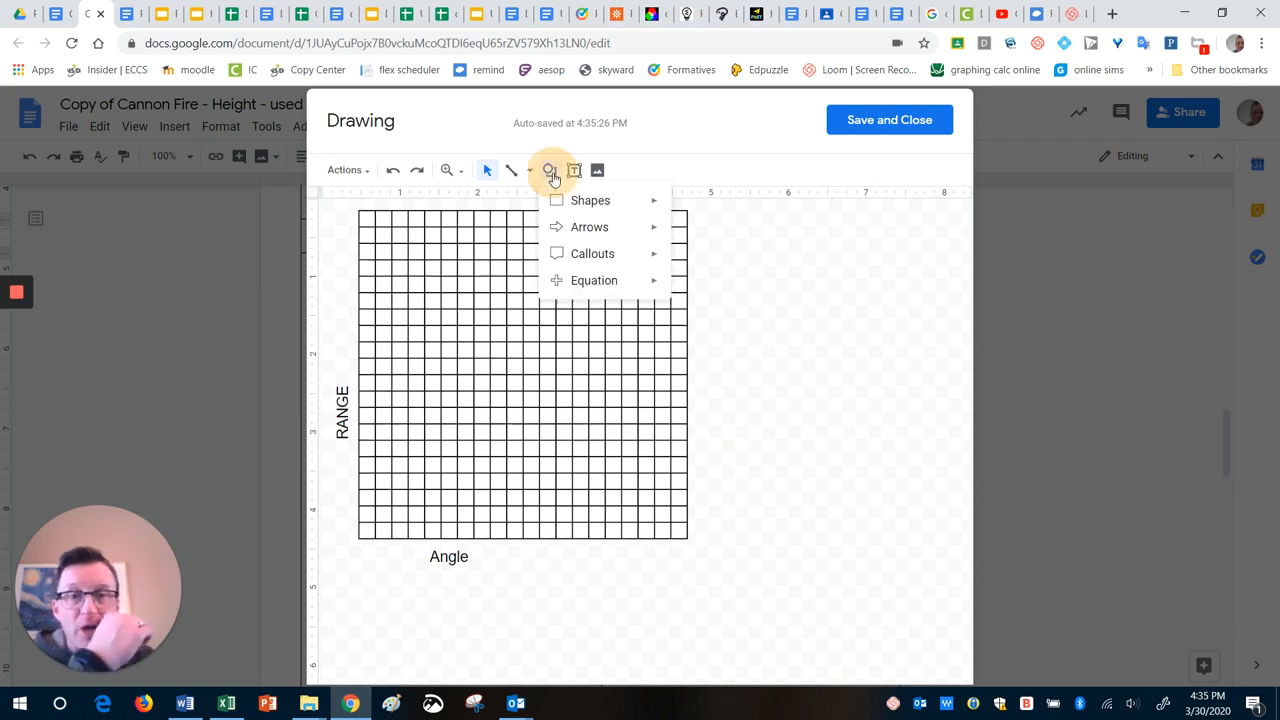
mouse_move(594, 201)
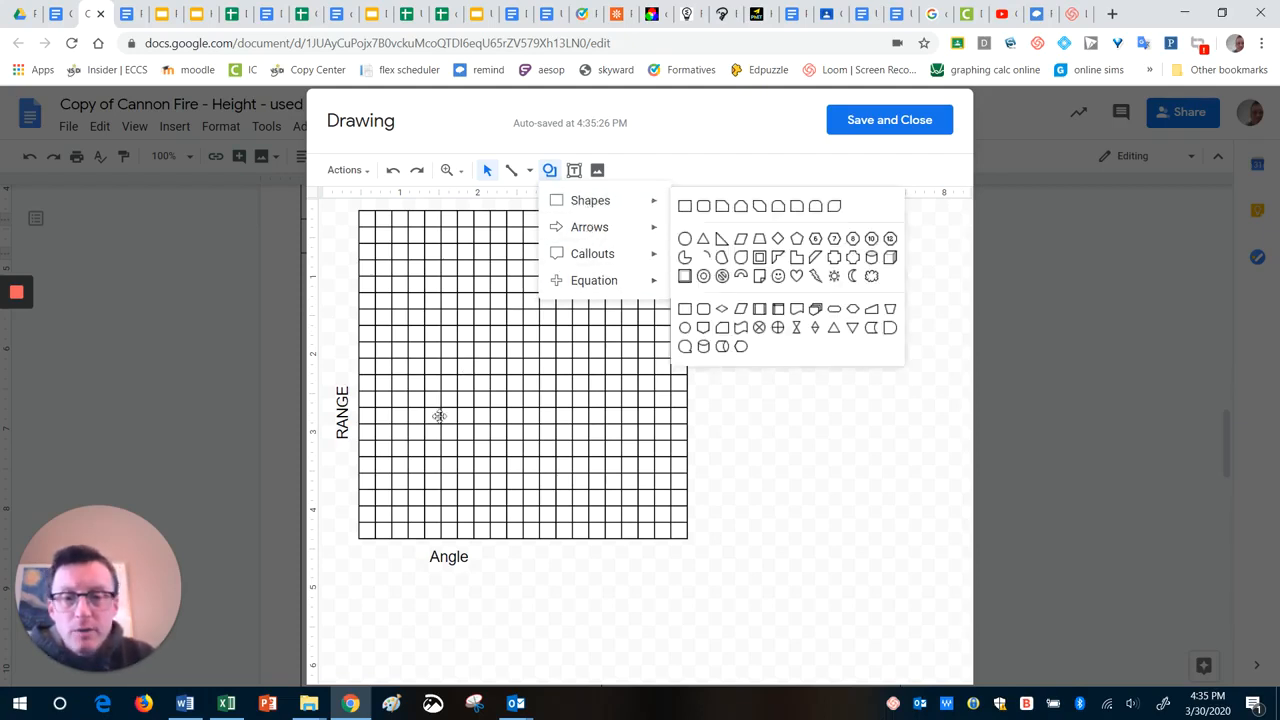
click(530, 172)
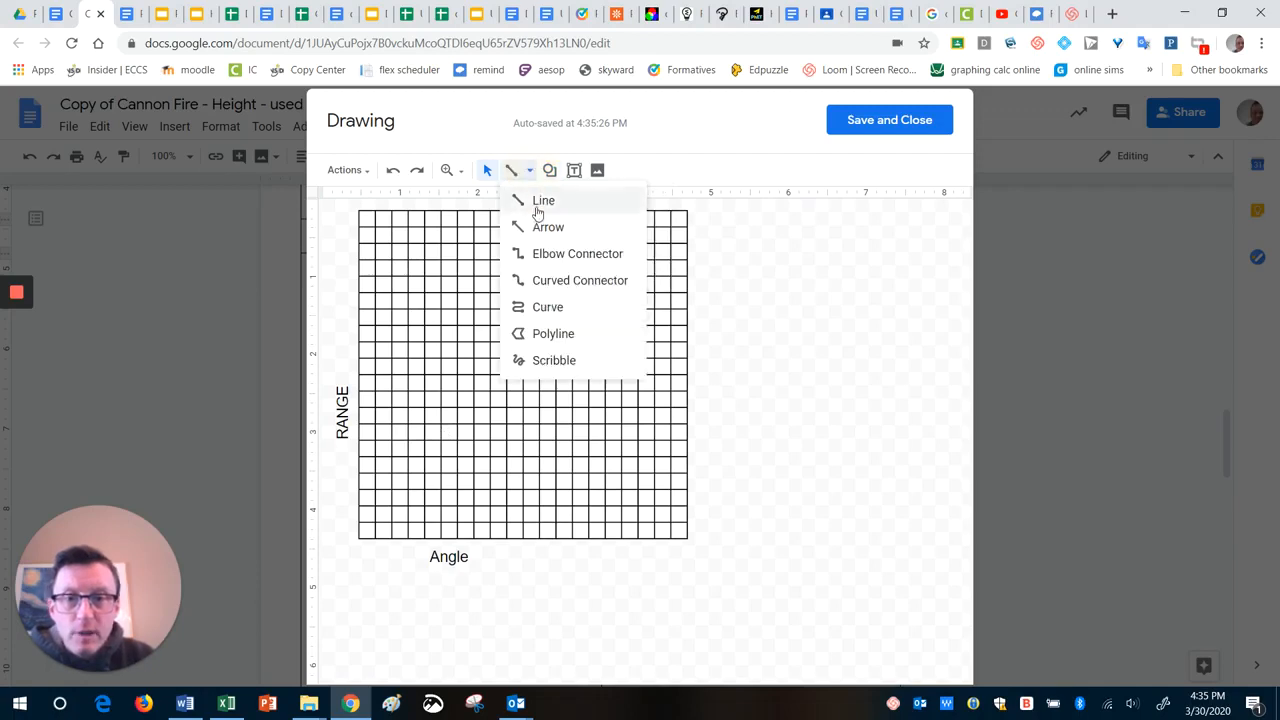
click(540, 362)
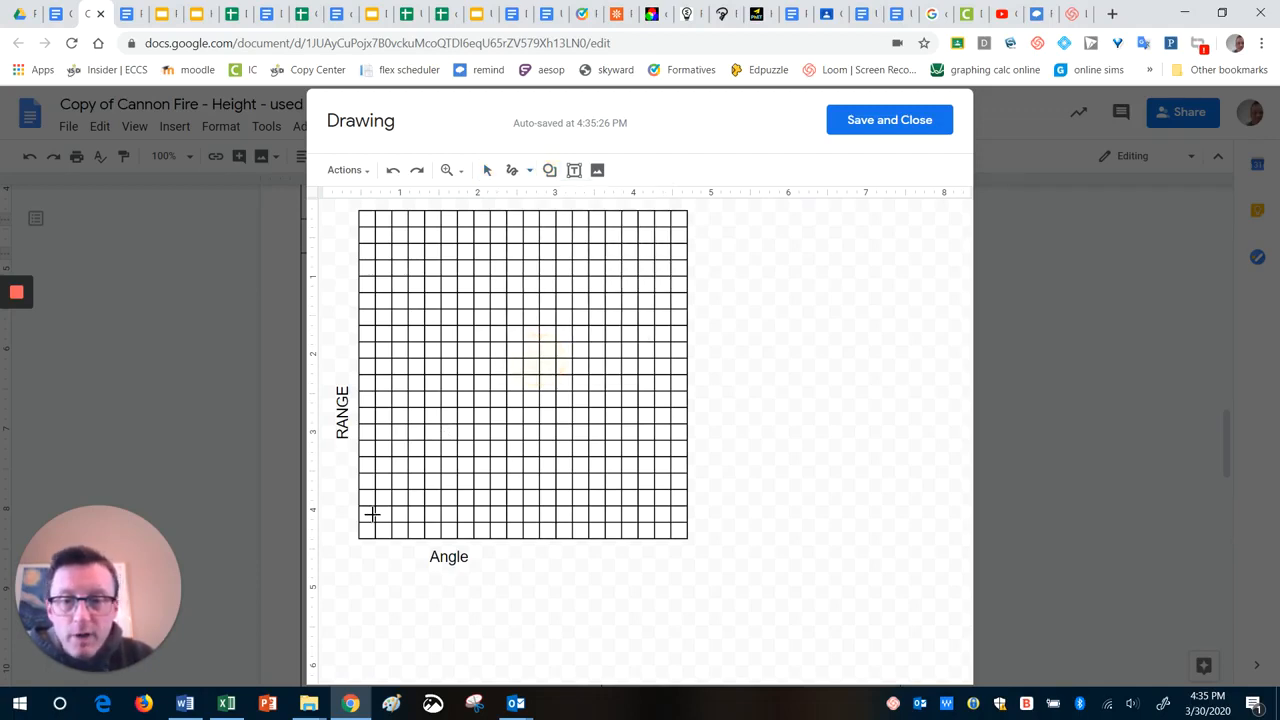
mouse_move(367, 522)
mouse_down()
mouse_move(417, 426)
mouse_move(463, 443)
mouse_move(606, 346)
mouse_move(690, 532)
mouse_up()
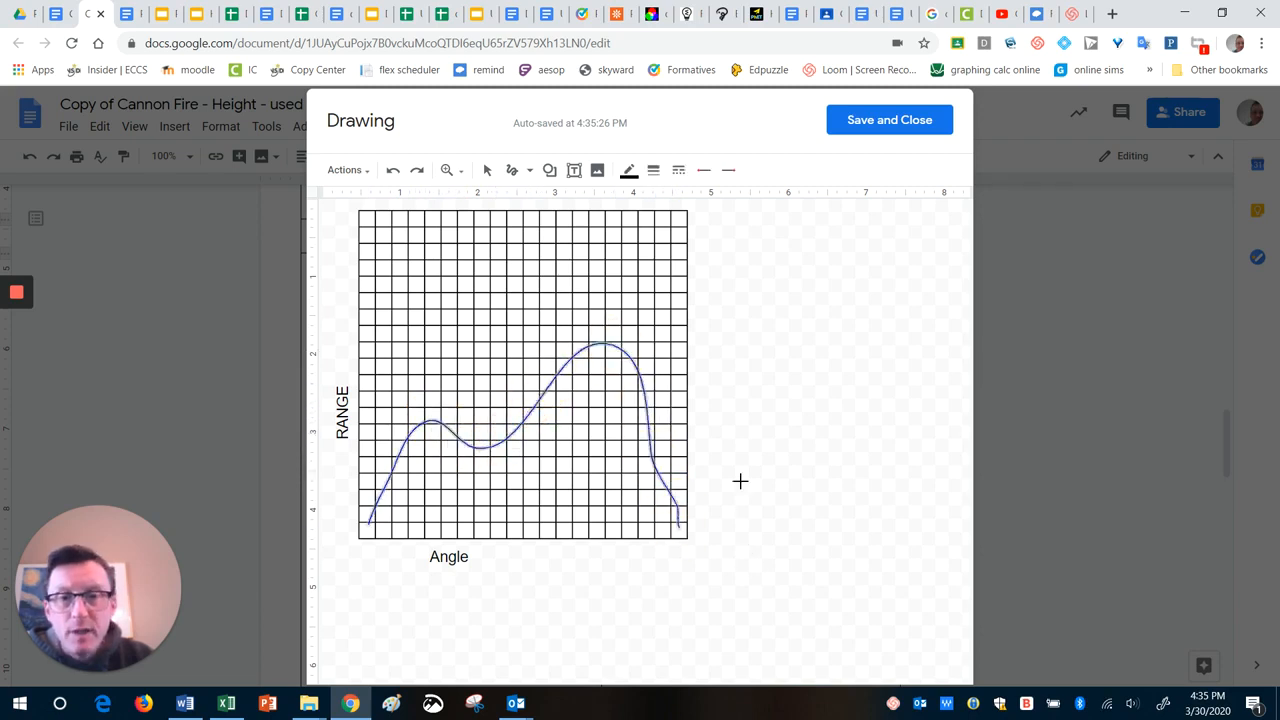
Style the scribbled curve as an 8px line with long dashes, and save the graph drawing back into the document
click(653, 172)
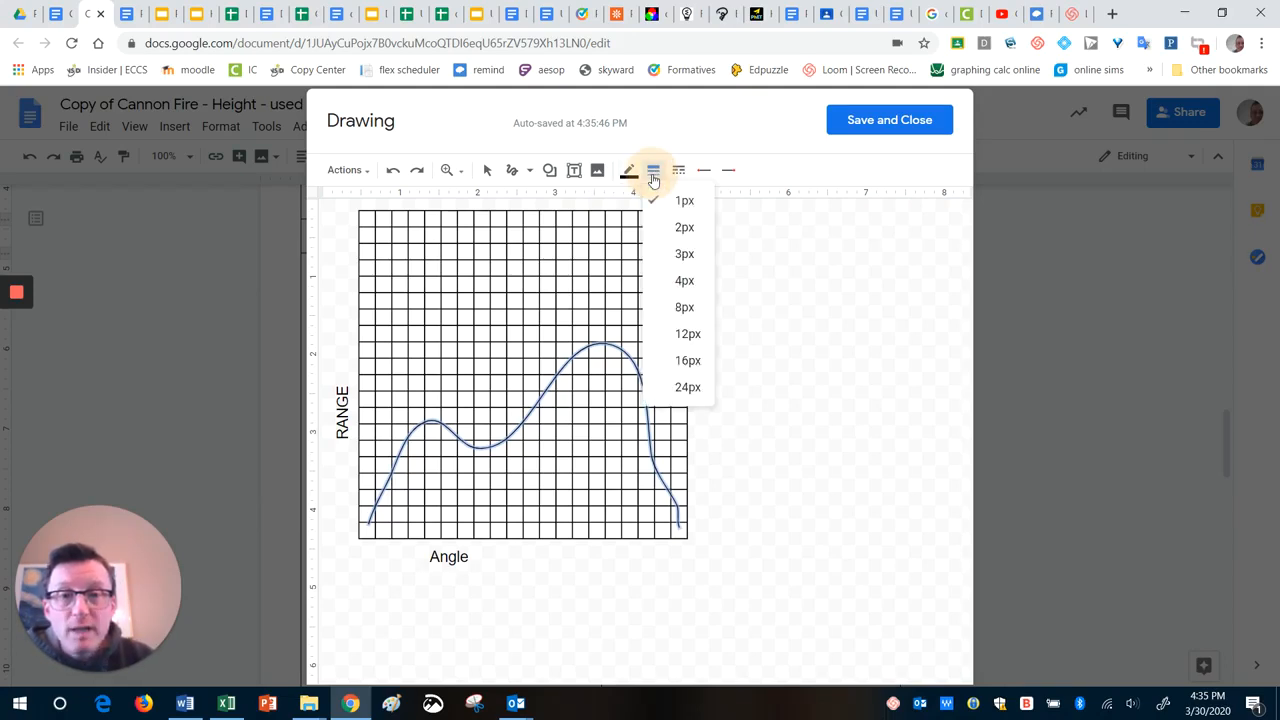
click(684, 307)
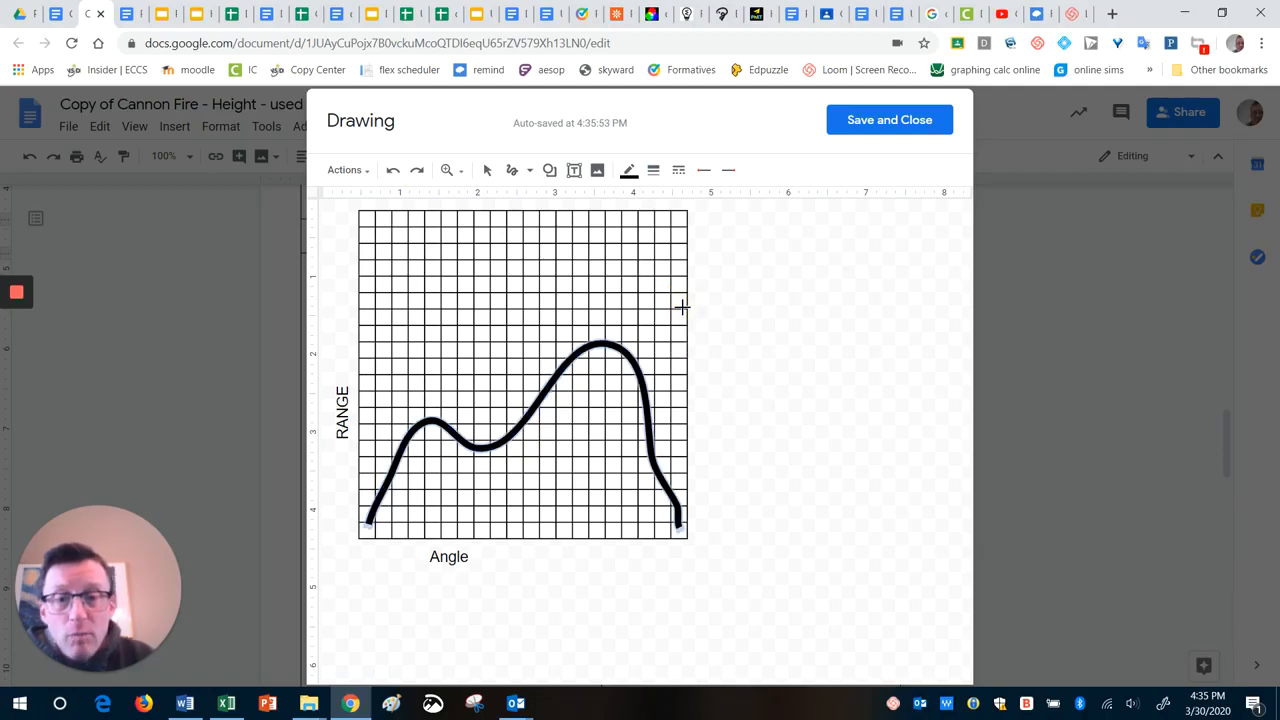
click(680, 175)
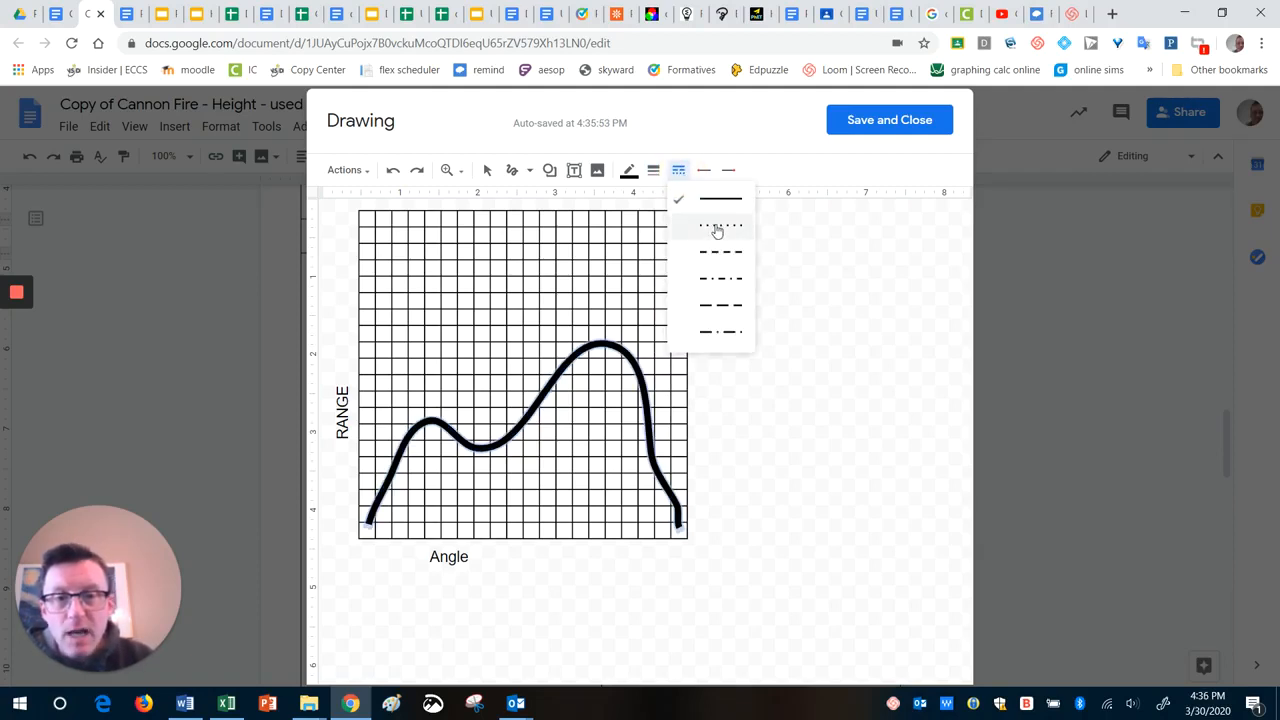
click(714, 223)
click(680, 171)
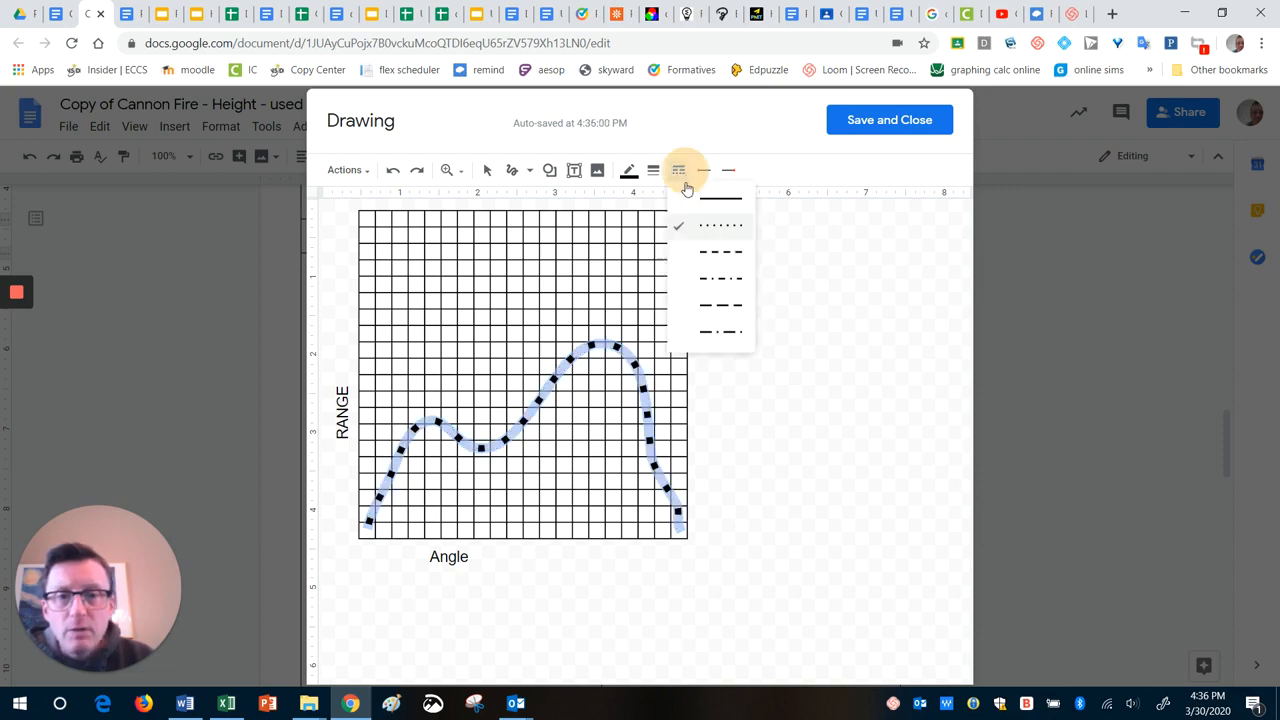
click(710, 306)
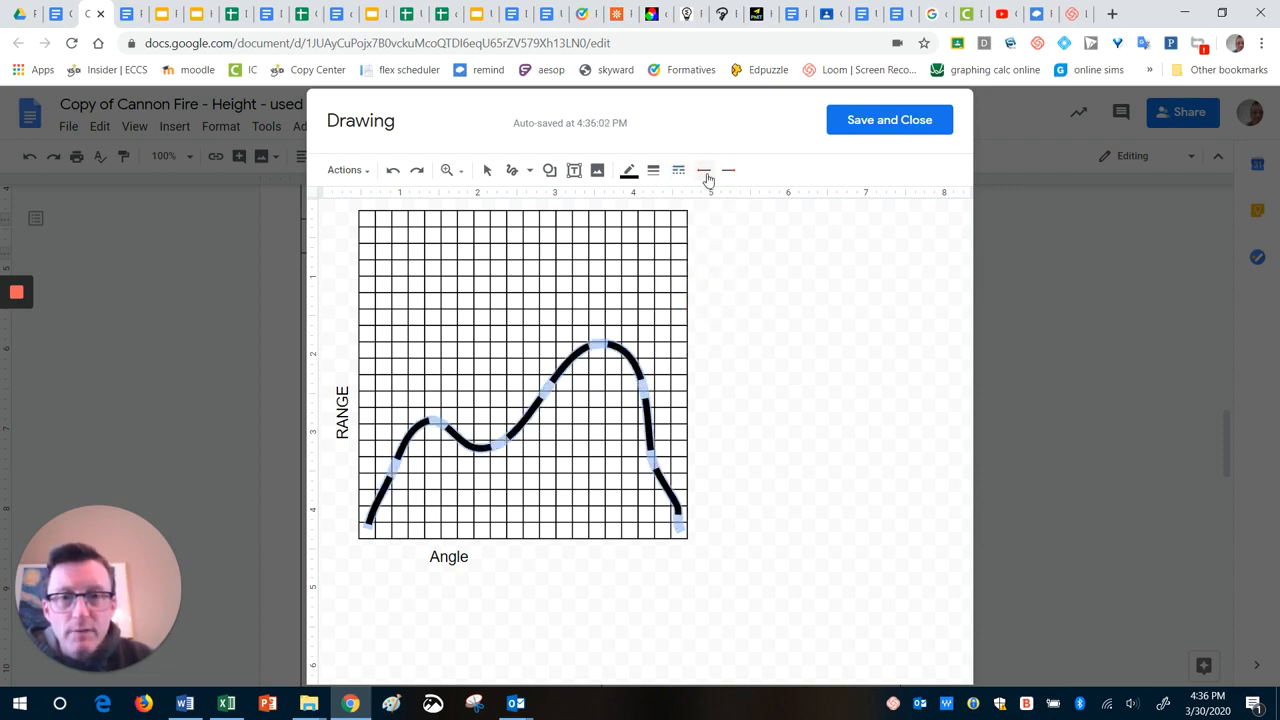
click(900, 124)
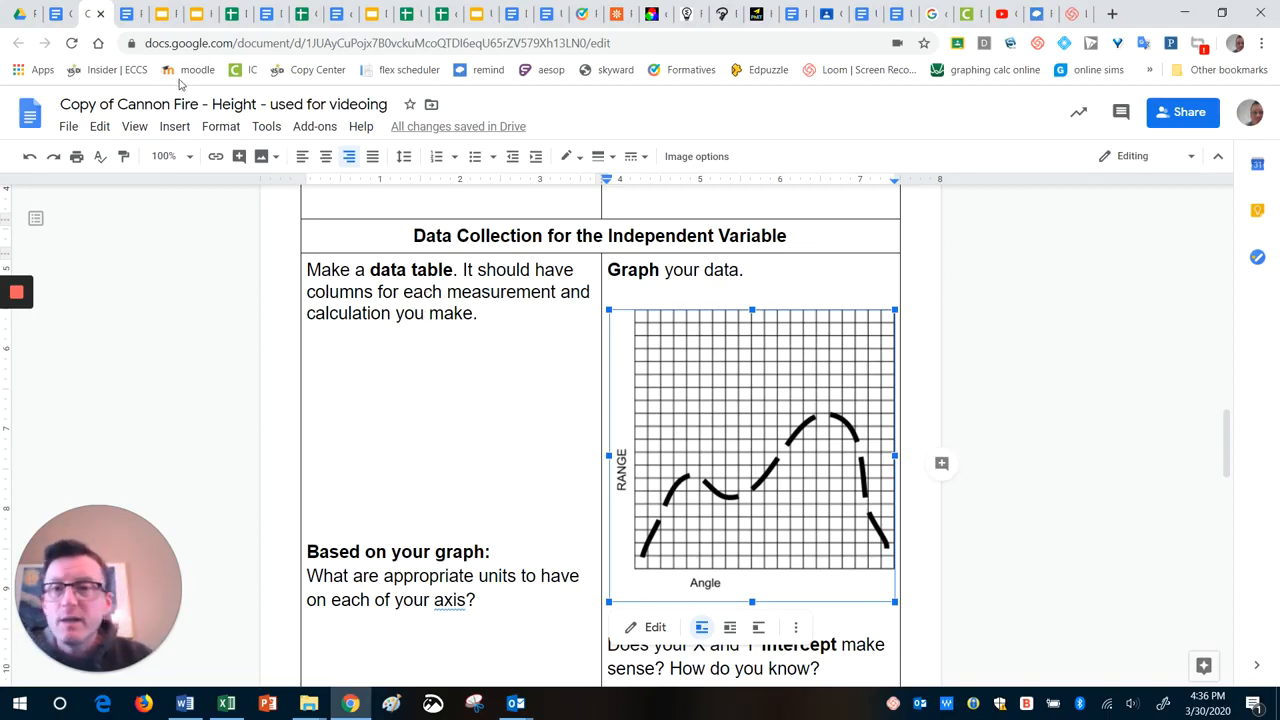
Switch to the Book1 workbook in Excel and copy the Range chart plotted from the Angle and Range data
click(174, 126)
mouse_move(180, 165)
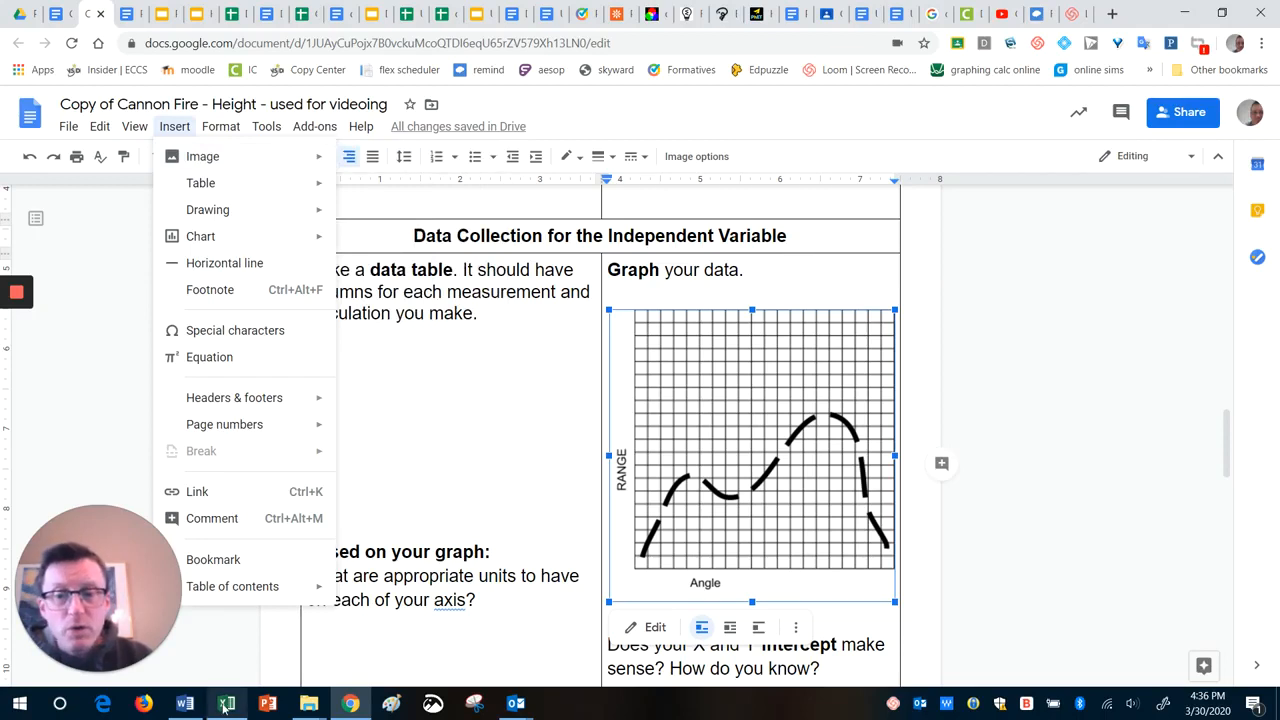
mouse_move(226, 708)
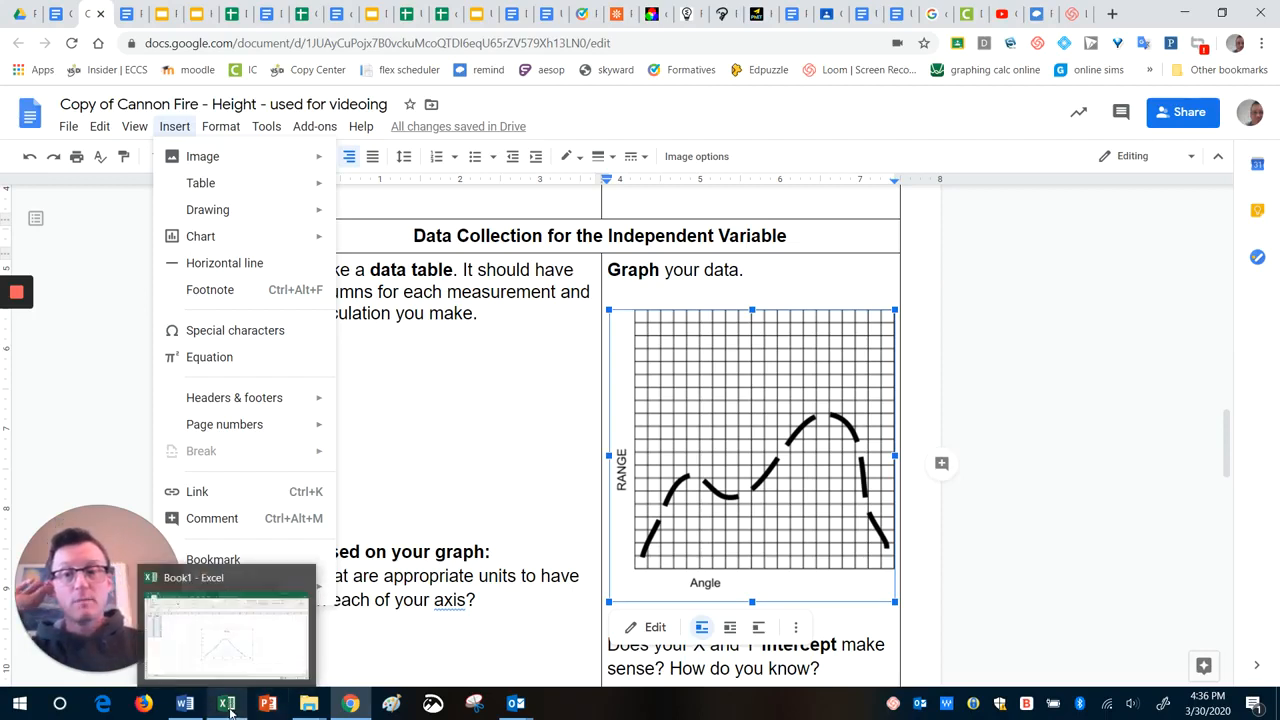
click(226, 645)
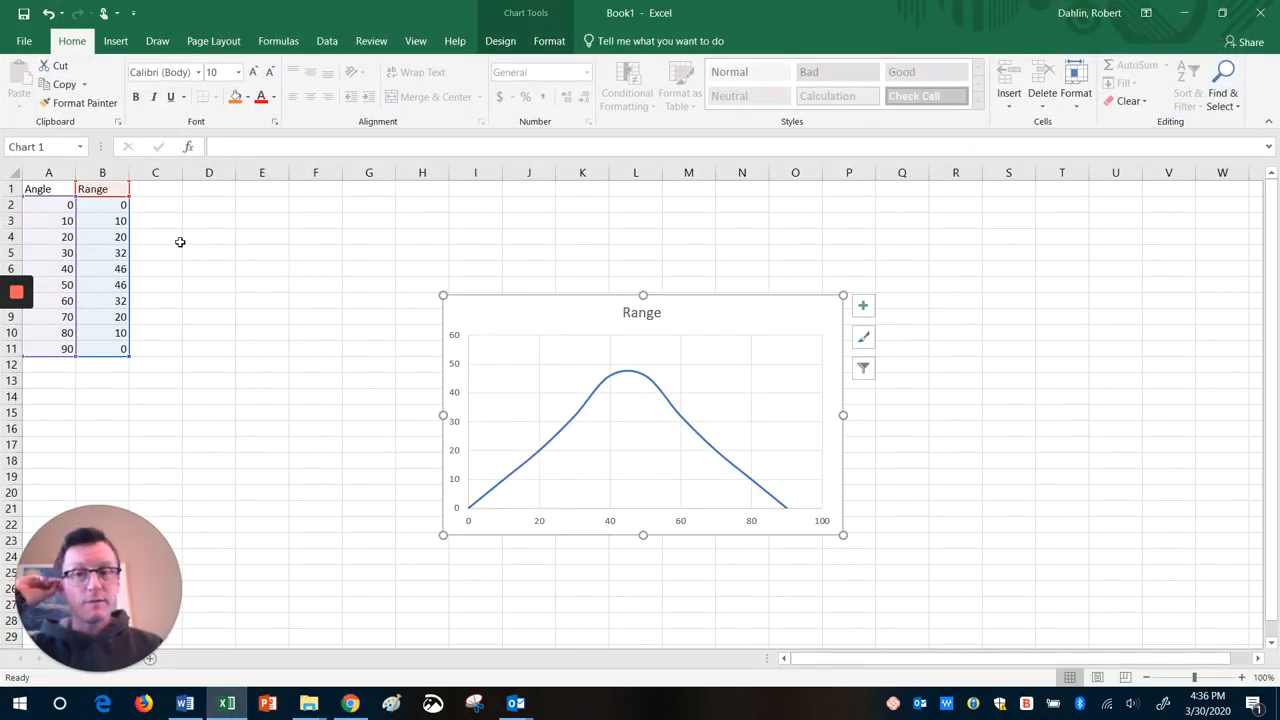
drag(40, 189, 102, 356)
click(508, 312)
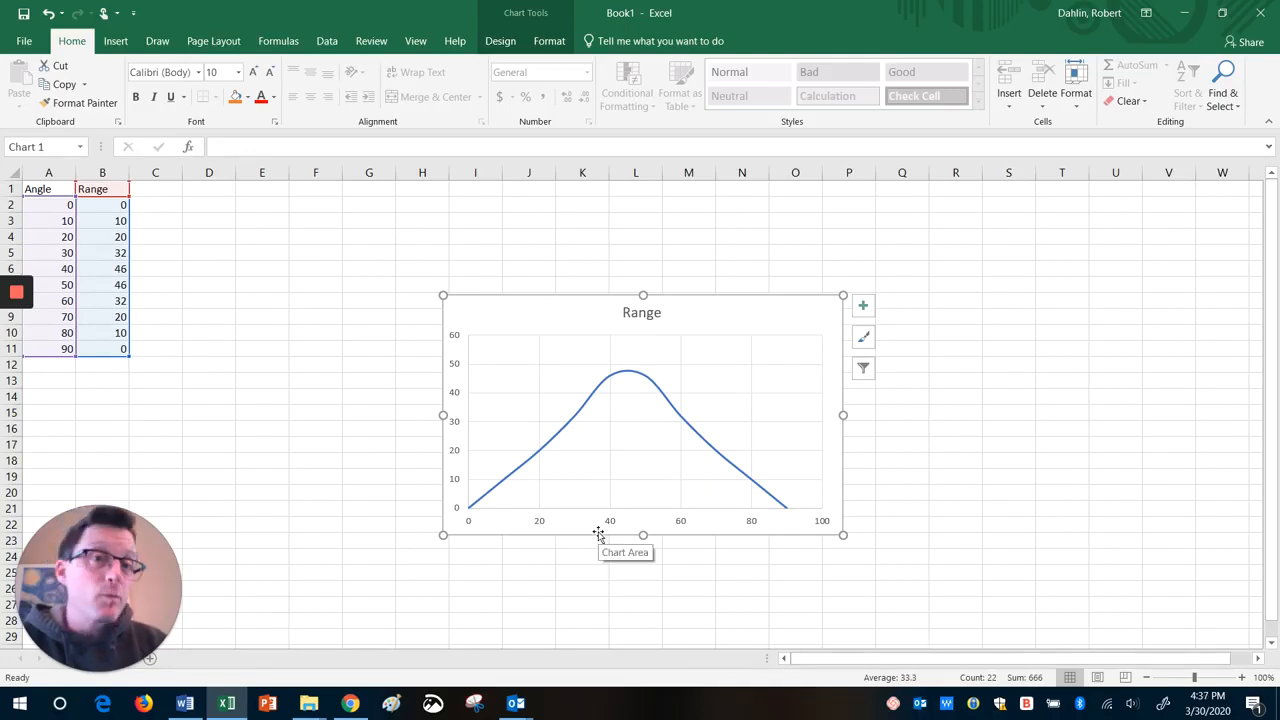
right_click(712, 324)
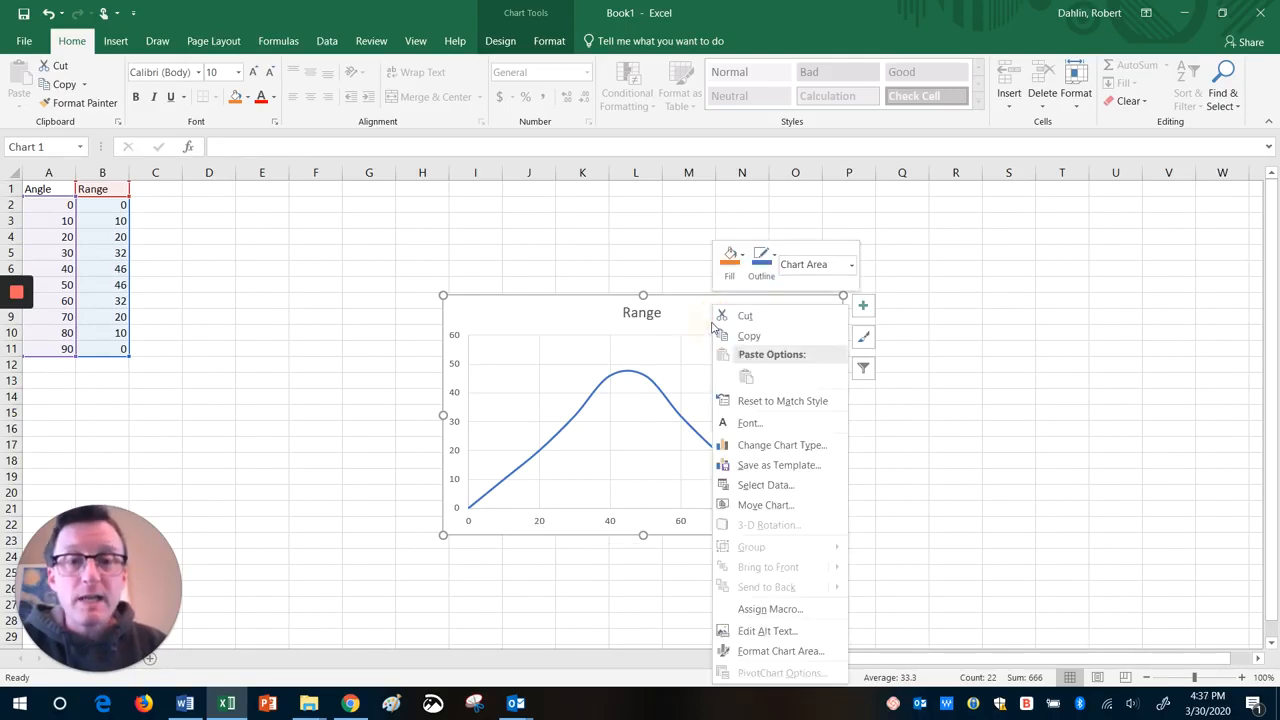
click(742, 337)
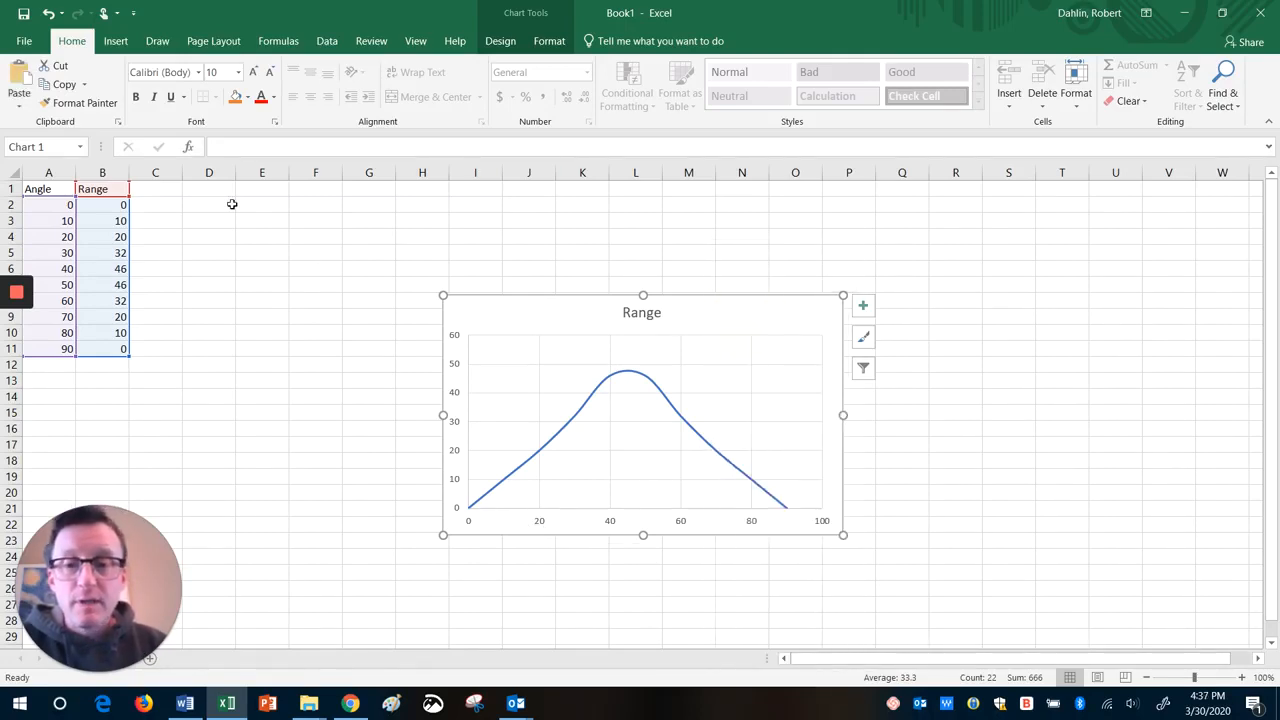
Return to the Google Docs lab document, open the graph drawing for editing, and paste the copied Range chart into it
click(352, 705)
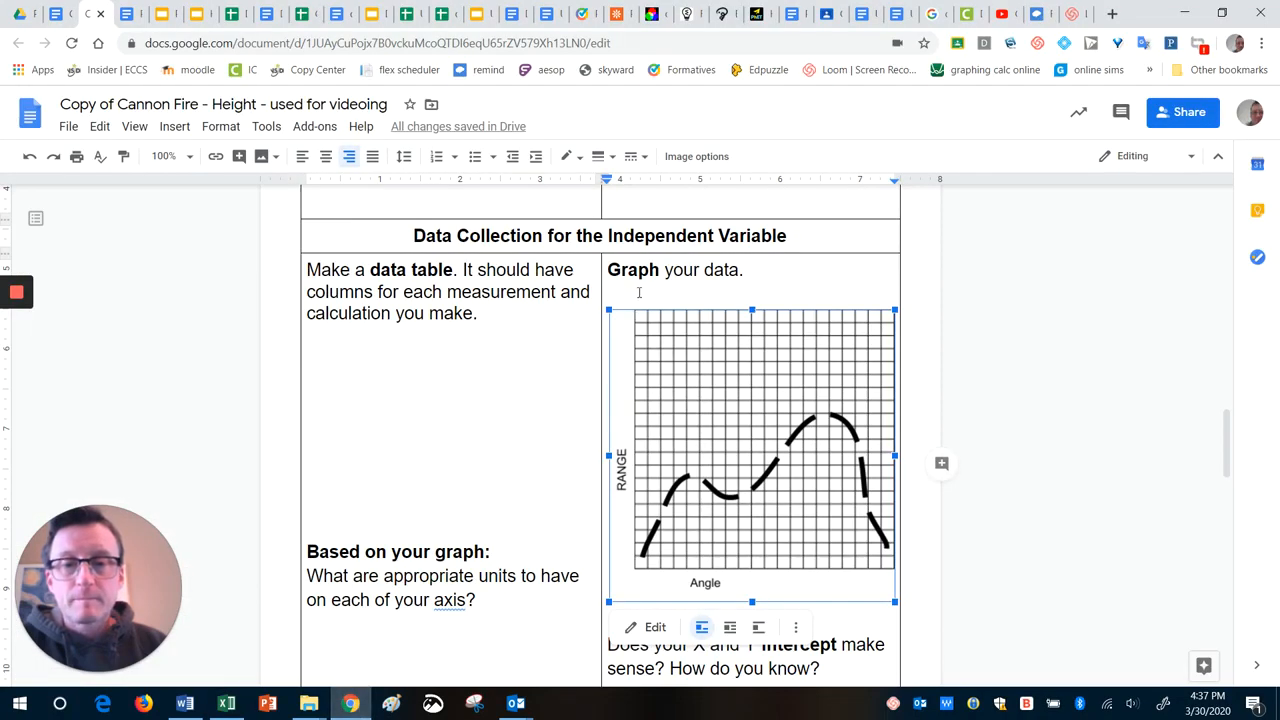
double_click(655, 345)
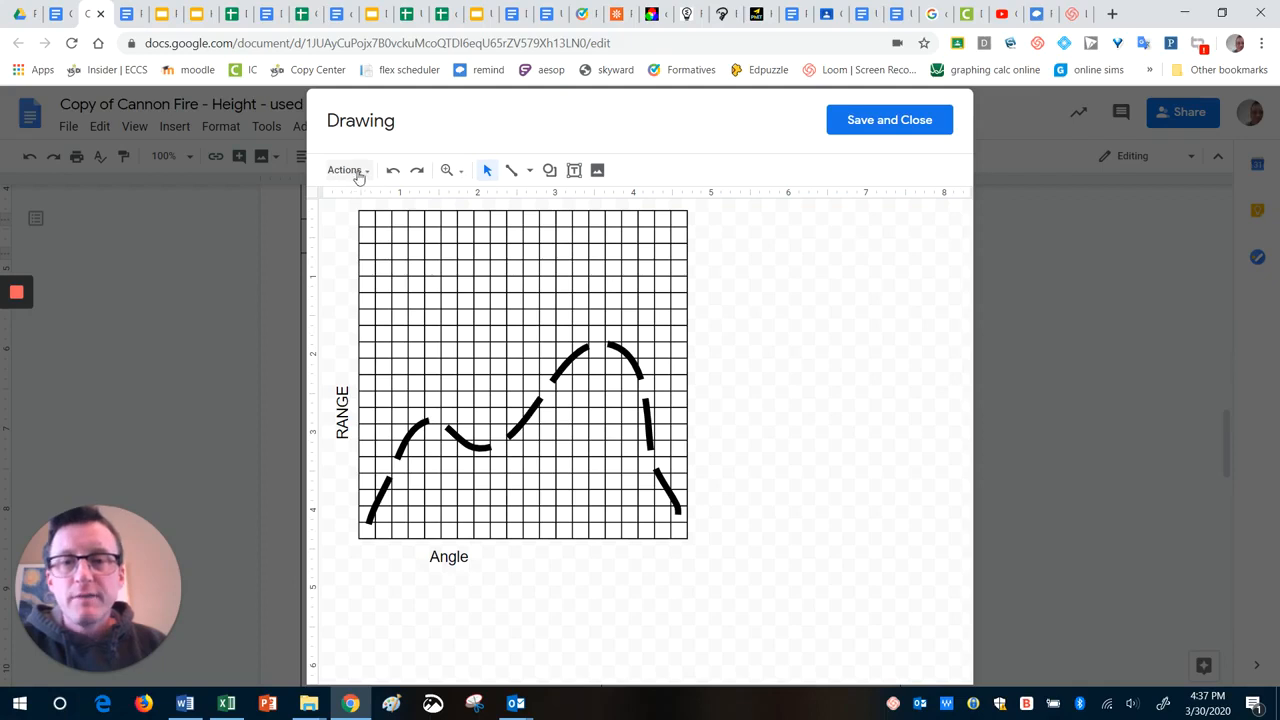
click(350, 170)
click(374, 380)
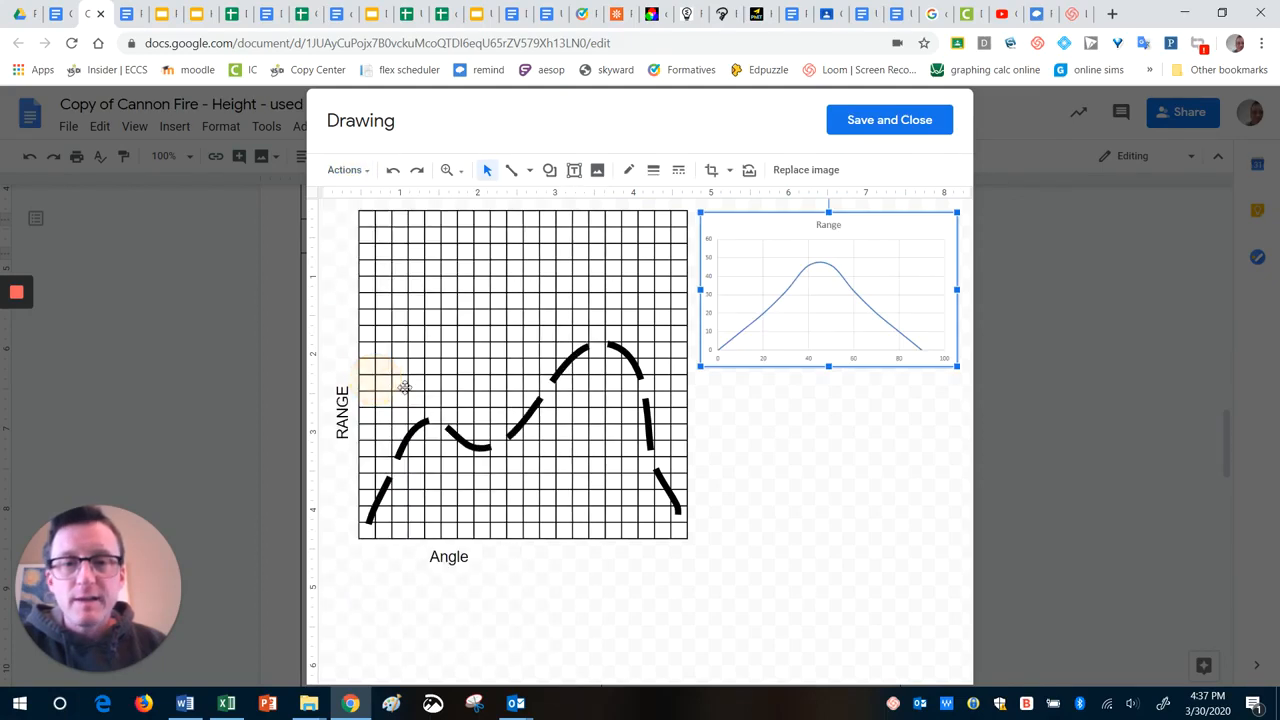
Reposition the pasted Range chart in the empty canvas area beside the grid, roughly level with the grid's upper half
drag(826, 249, 832, 357)
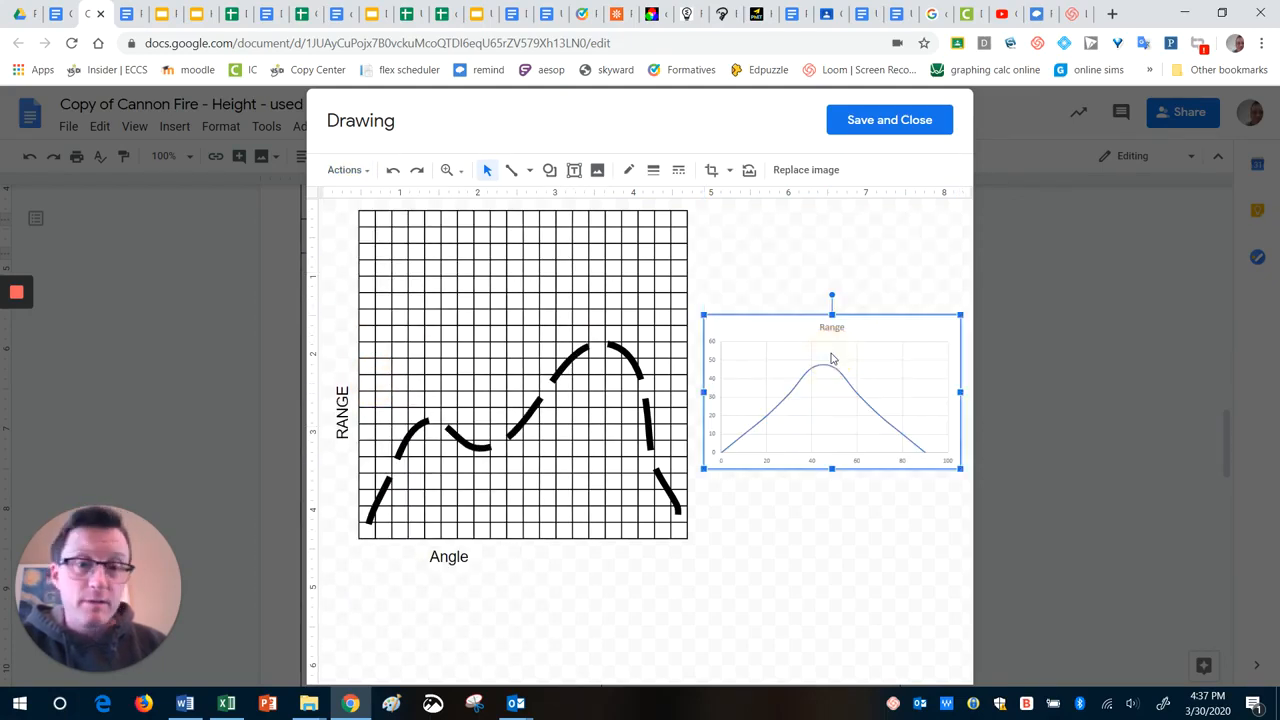
click(585, 258)
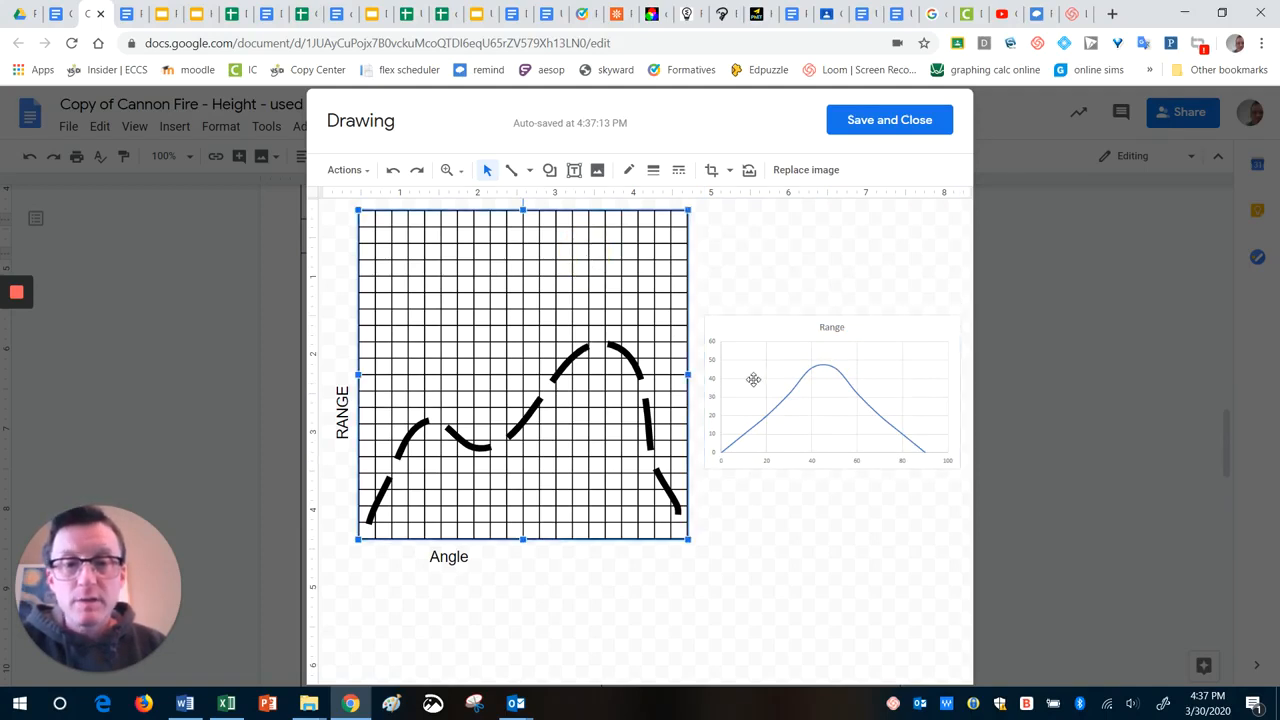
drag(811, 339, 814, 276)
click(766, 225)
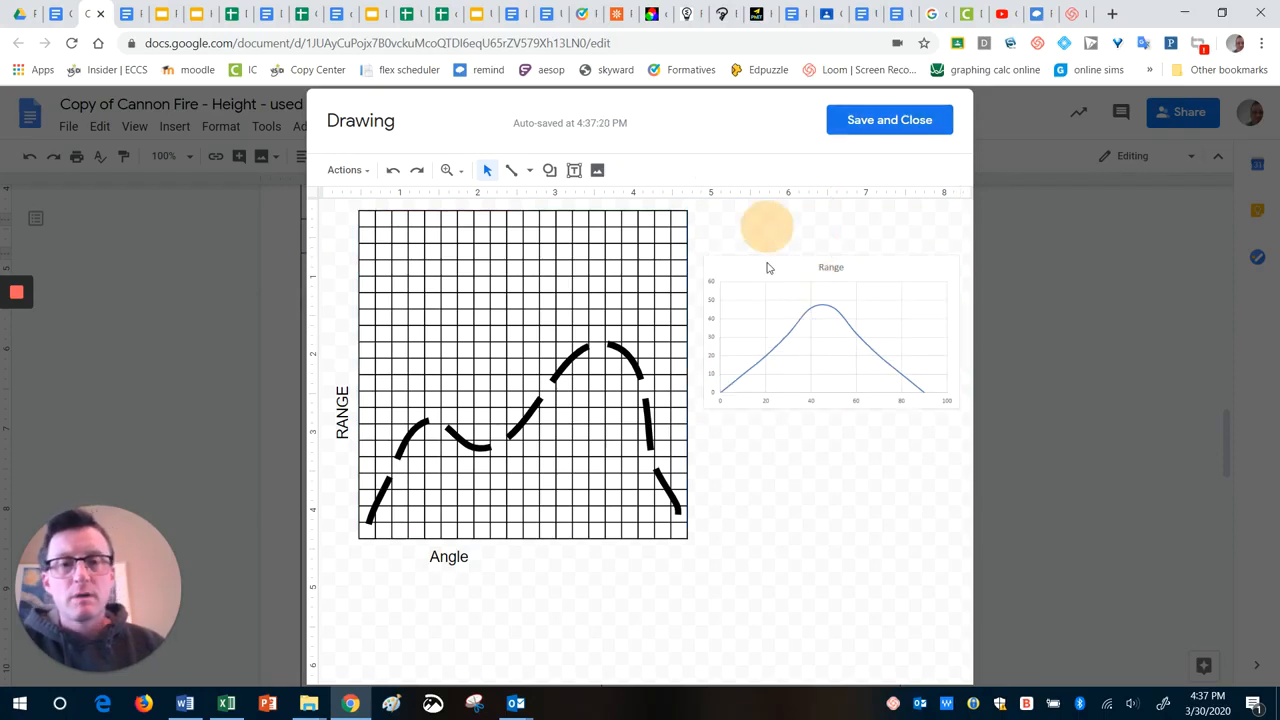
Delete the pasted Range chart from the drawing, then save and close the drawing
click(767, 291)
key(Delete)
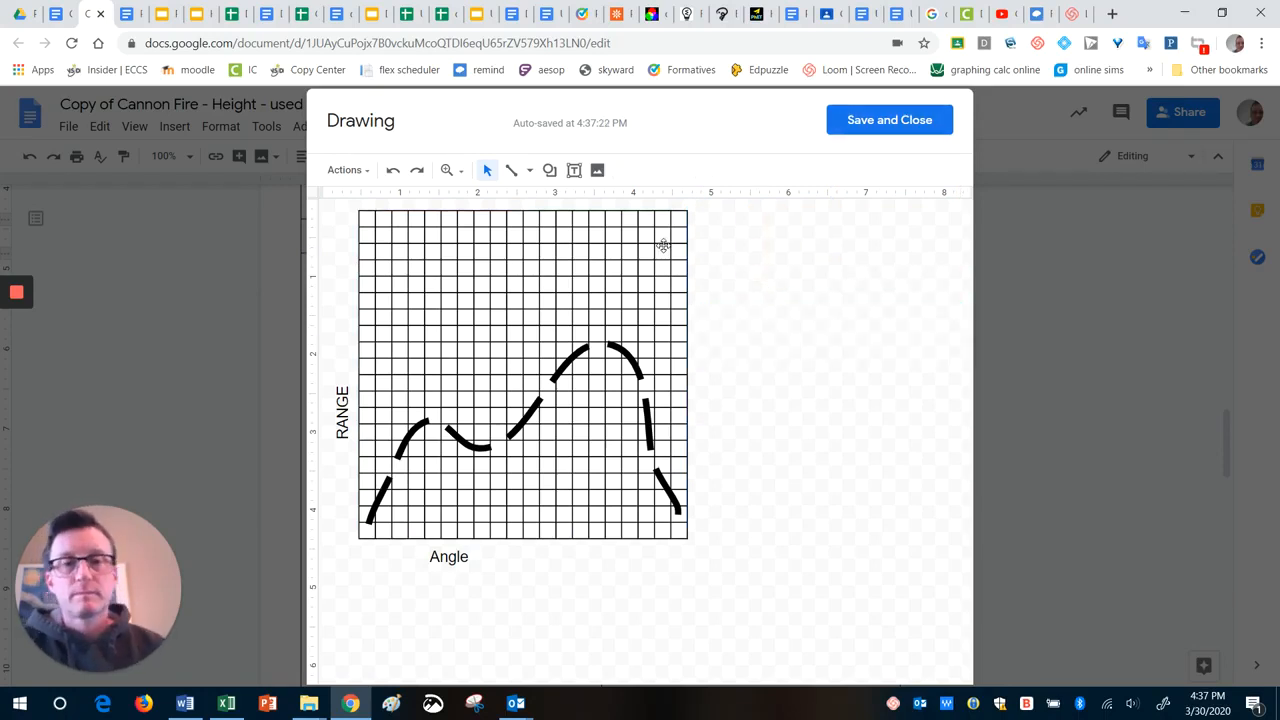
click(834, 122)
Place the cursor on the blank line under "Graph your data." and open the choices for inserting an item there
click(671, 298)
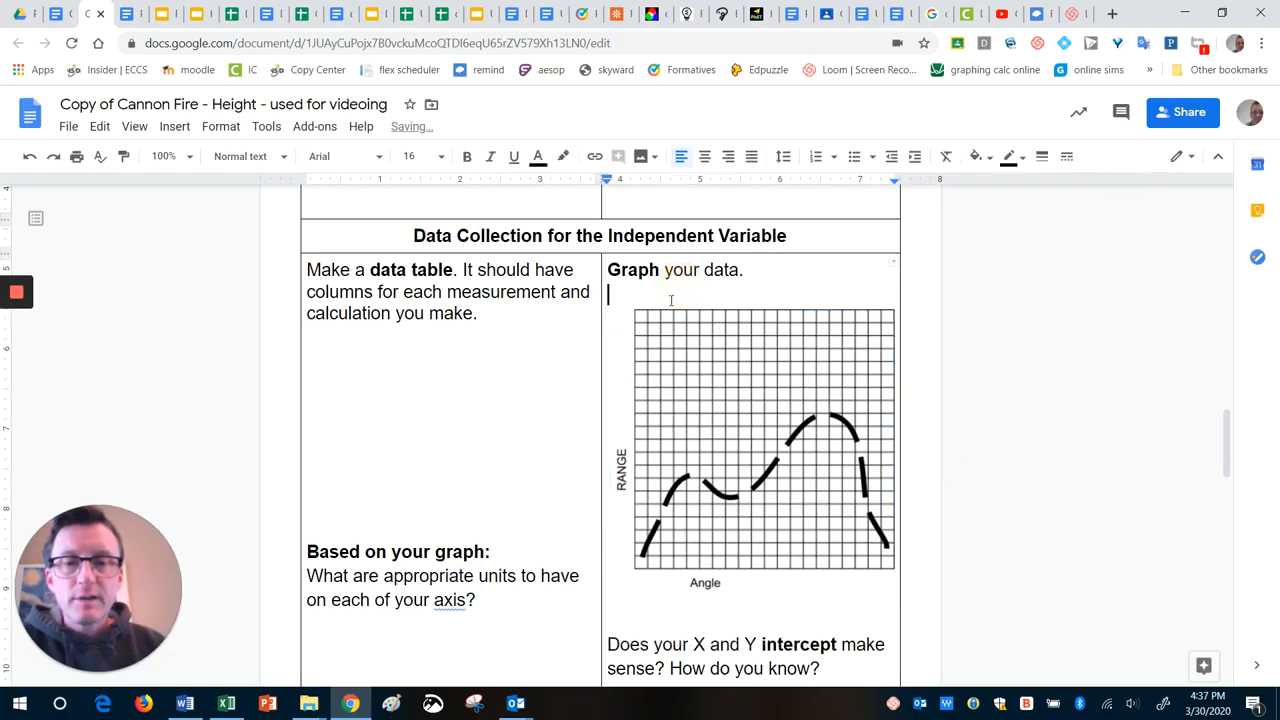
click(168, 128)
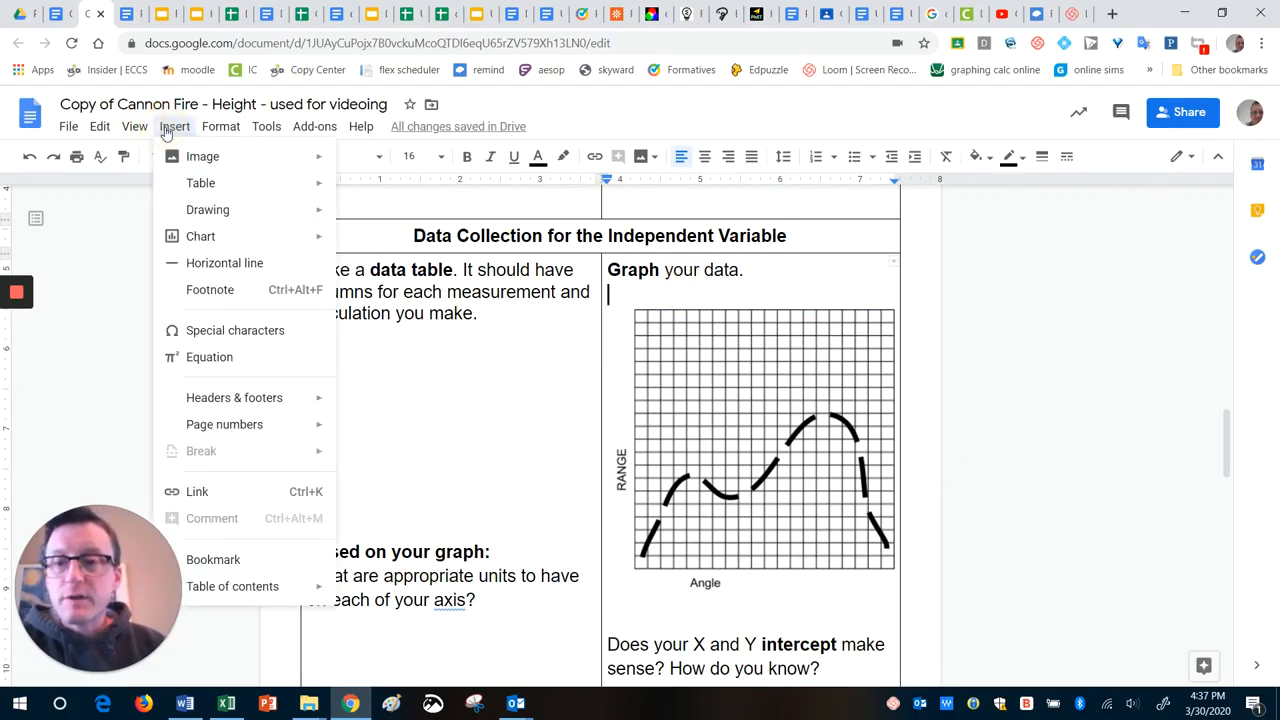